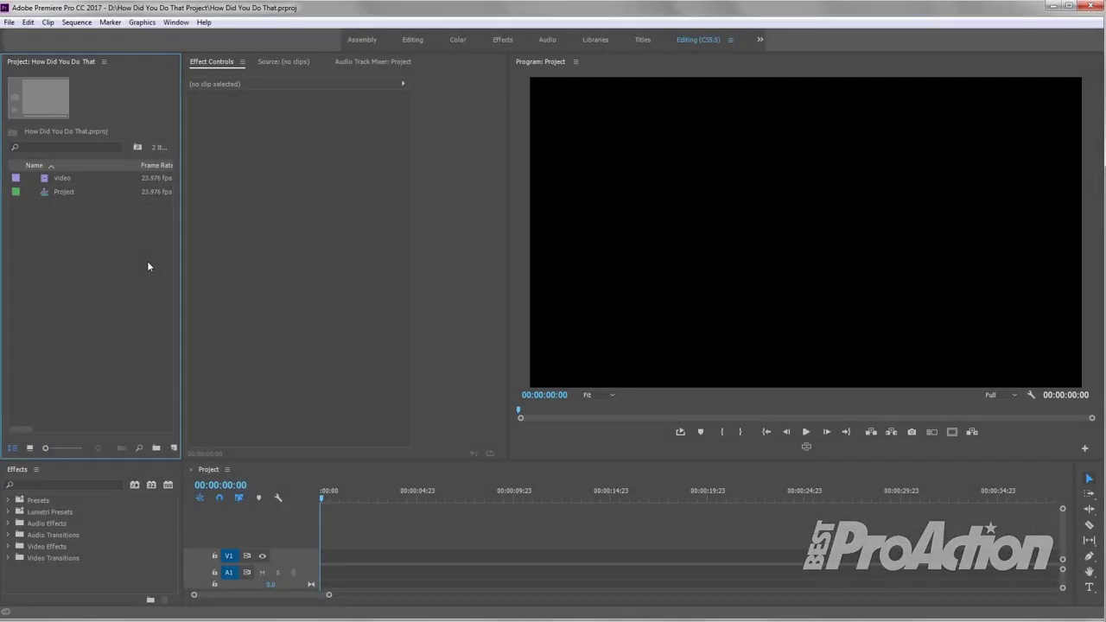
# Drag the trumpet video clip from the Project panel onto track V1 of the sequence
pyautogui.click(61, 178)
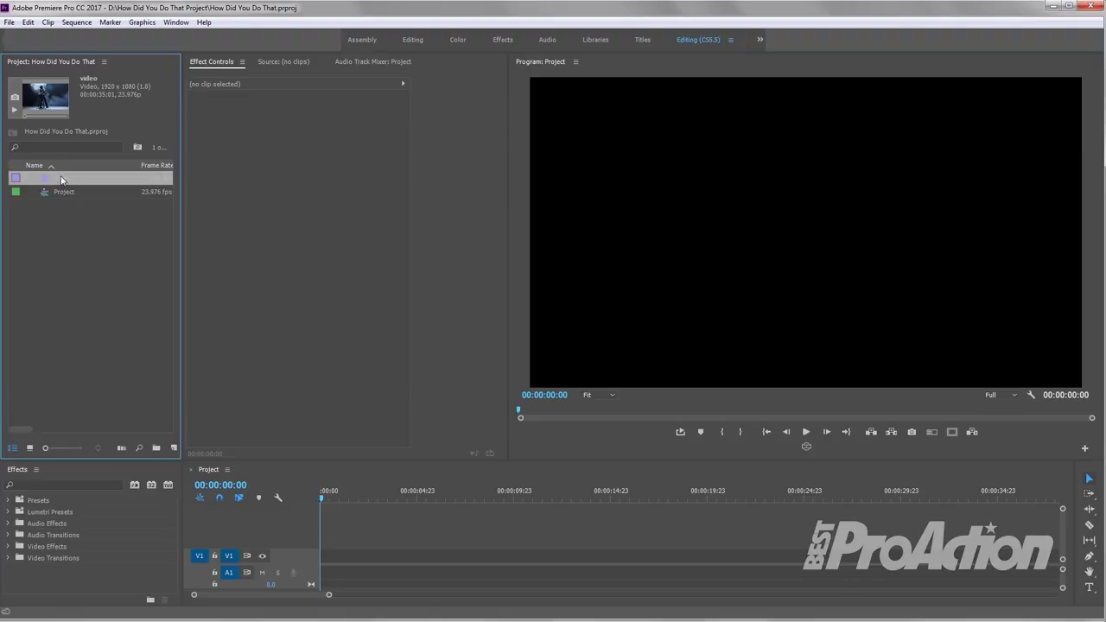
pyautogui.moveTo(61, 178); pyautogui.dragTo(316, 564)
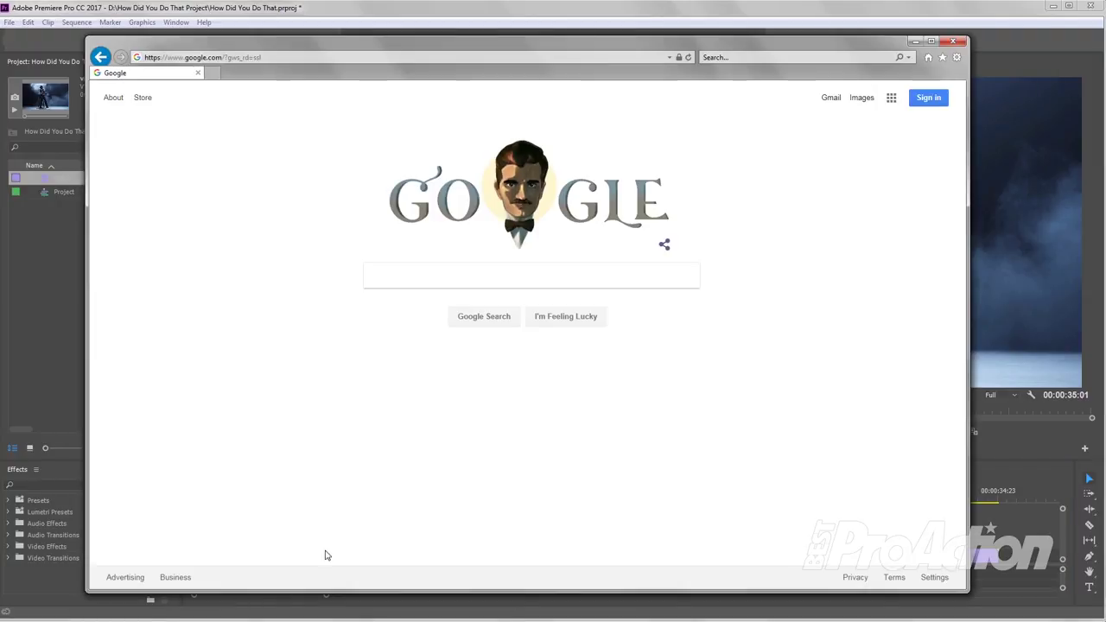
# Search Google Images for 'theater stage curtains'
pyautogui.click(412, 277)
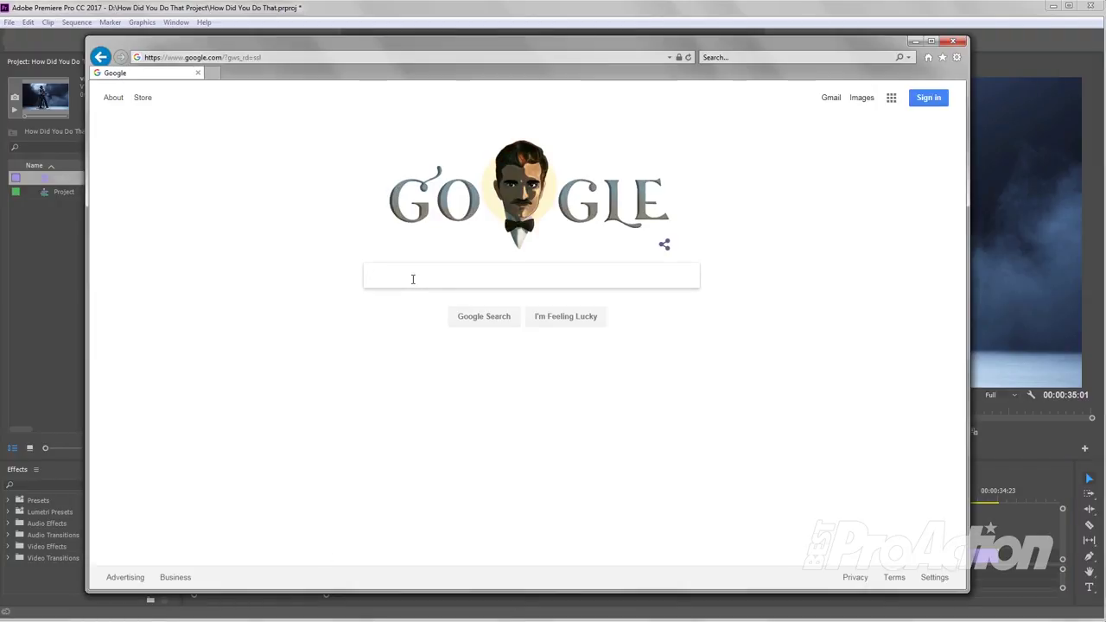
pyautogui.write('theat')
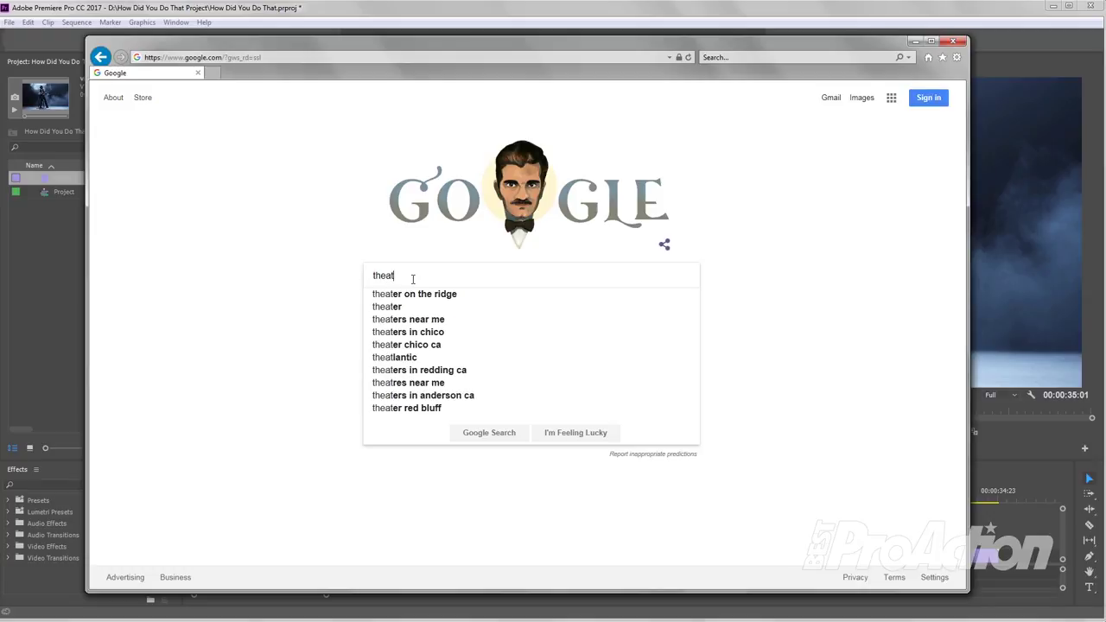
pyautogui.write('er s')
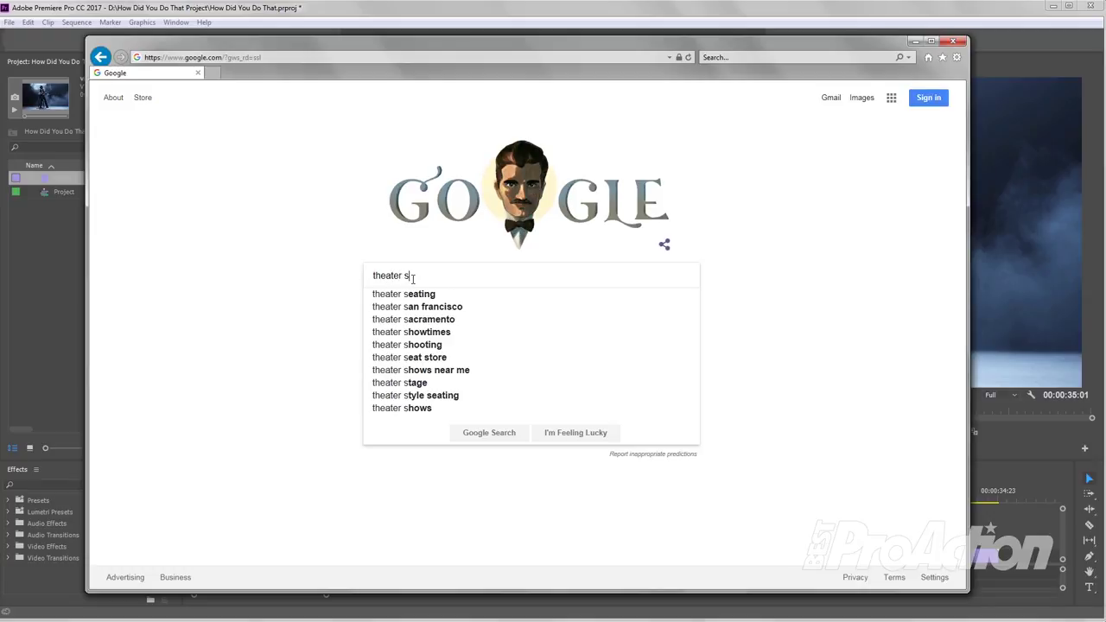
pyautogui.write('tage')
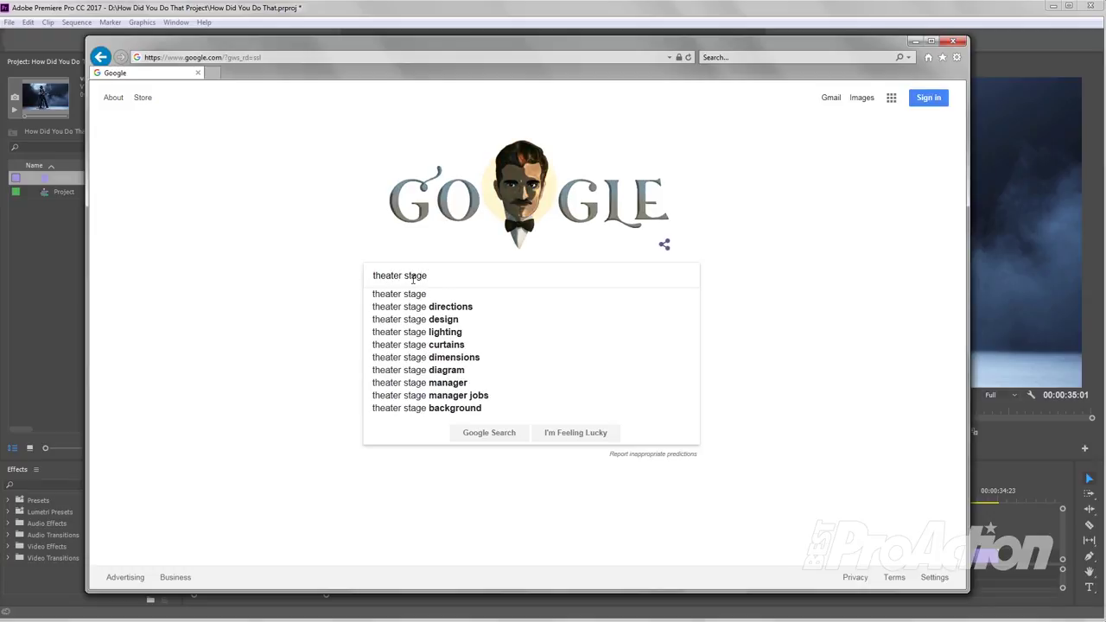
pyautogui.click(422, 345)
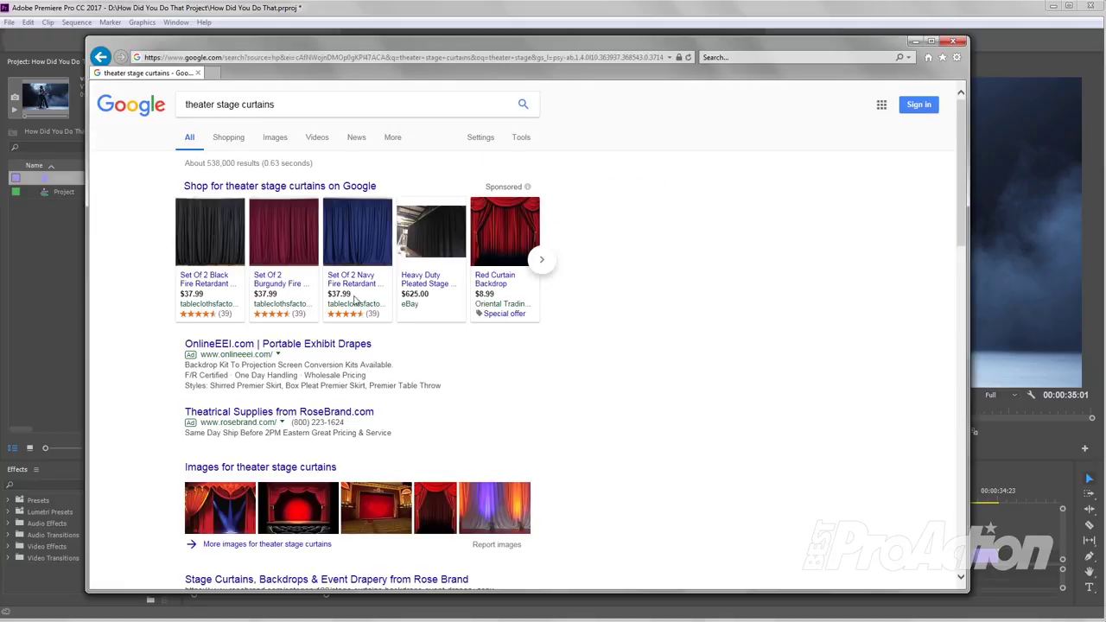
pyautogui.click(274, 138)
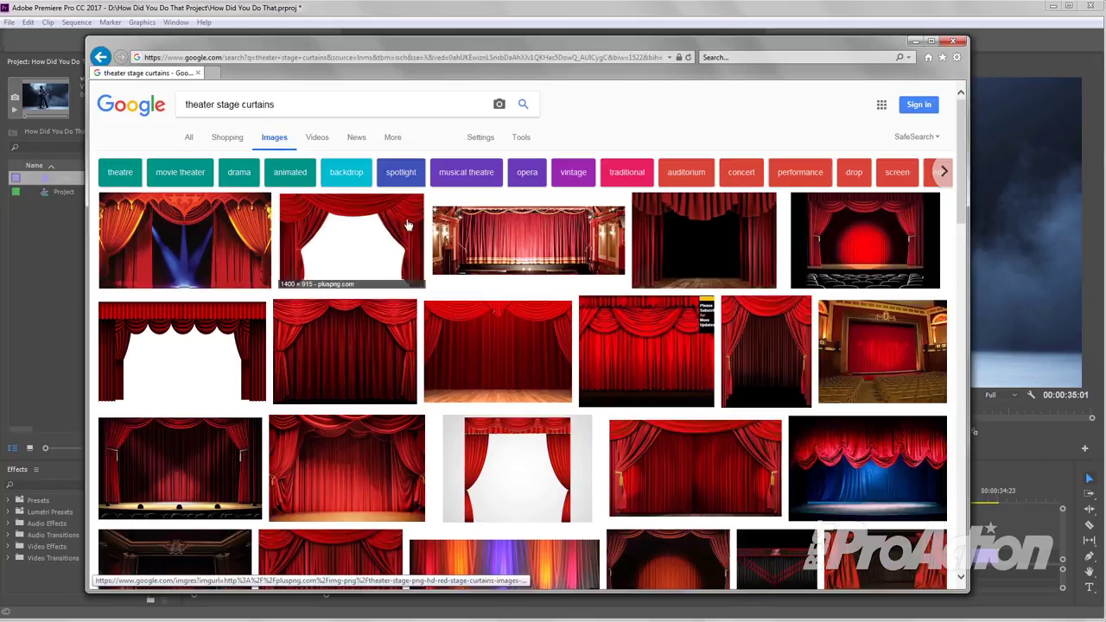
# Scroll down through the grid of red stage-curtain image results
pyautogui.scroll(-3, 608, 275)
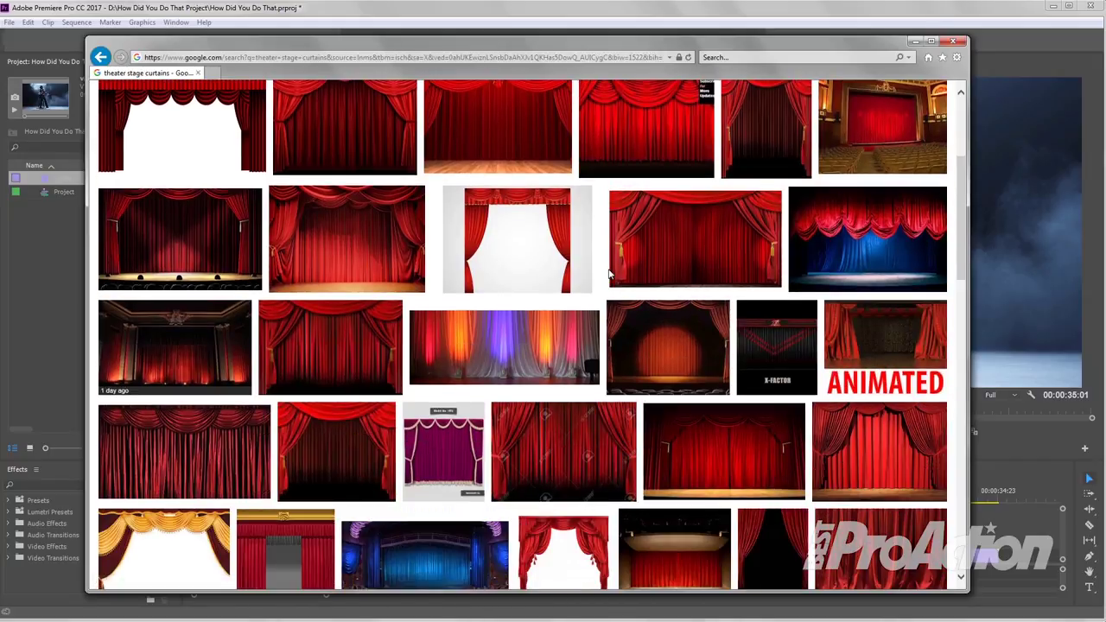
pyautogui.scroll(-2, 608, 275)
pyautogui.scroll(-2, 609, 275)
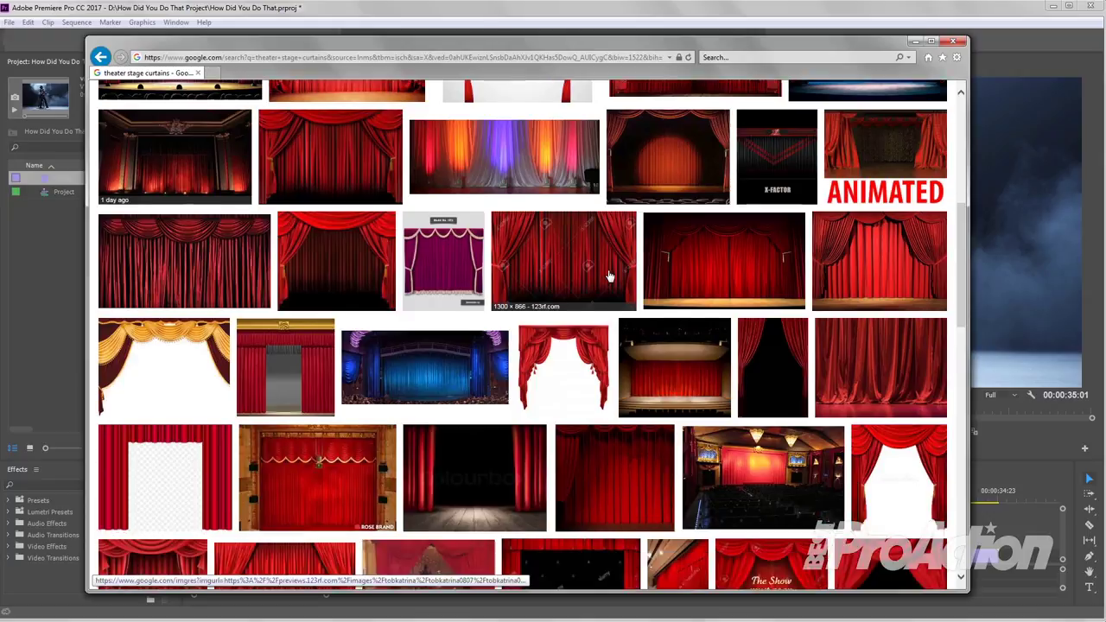
pyautogui.scroll(-1, 608, 275)
pyautogui.scroll(-1, 608, 275)
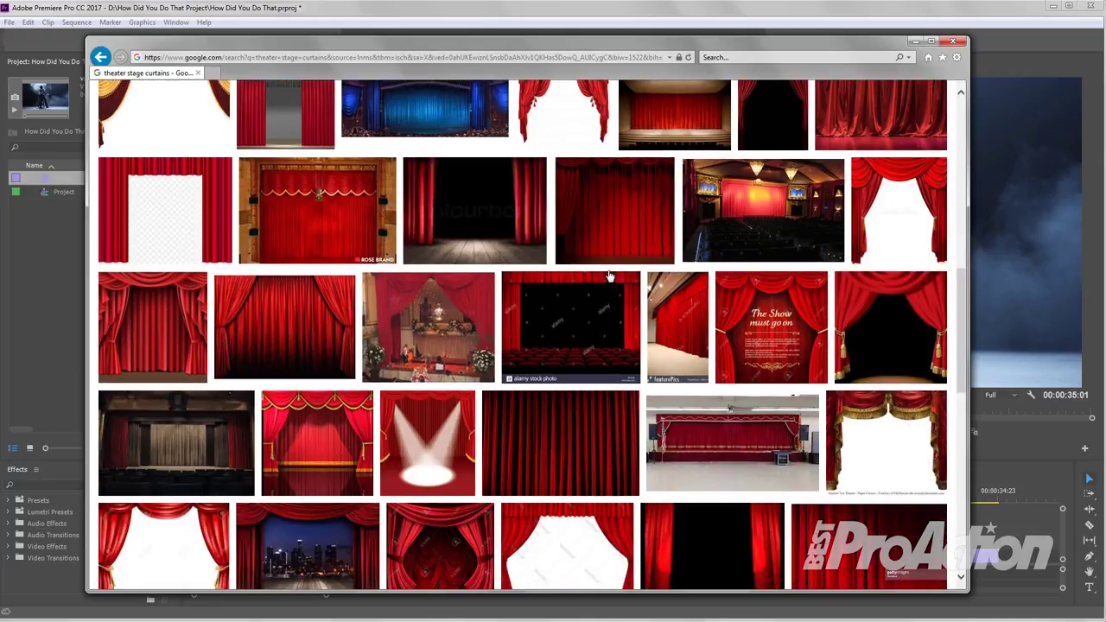
pyautogui.scroll(-2, 608, 274)
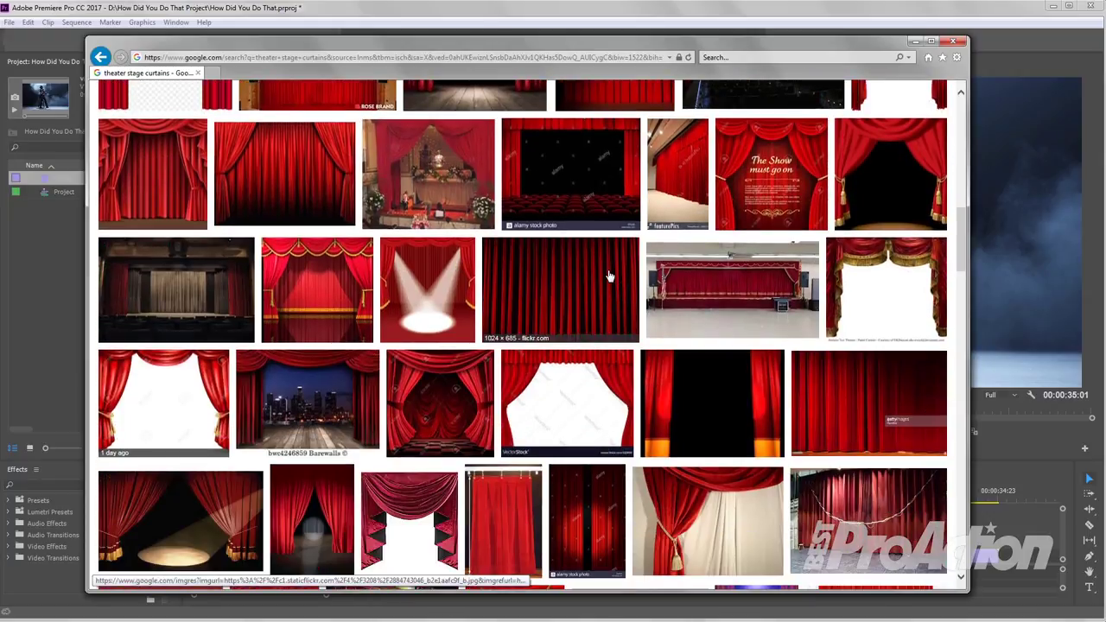
pyautogui.scroll(-2, 608, 275)
pyautogui.scroll(-2, 608, 275)
pyautogui.scroll(-2, 609, 275)
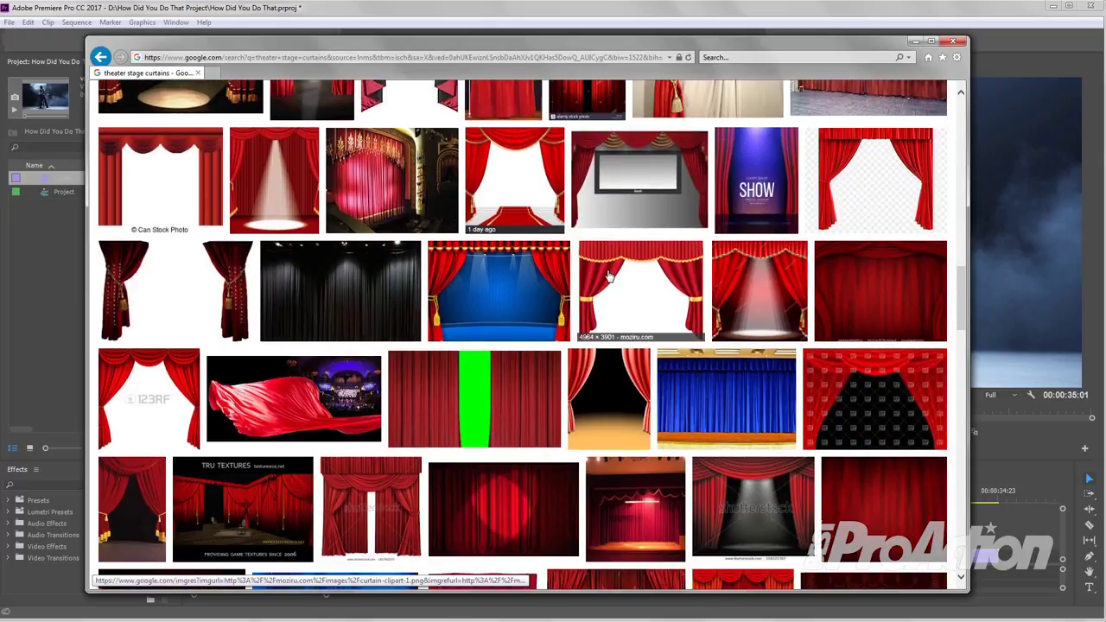
pyautogui.scroll(-2, 608, 275)
pyautogui.scroll(-2, 608, 275)
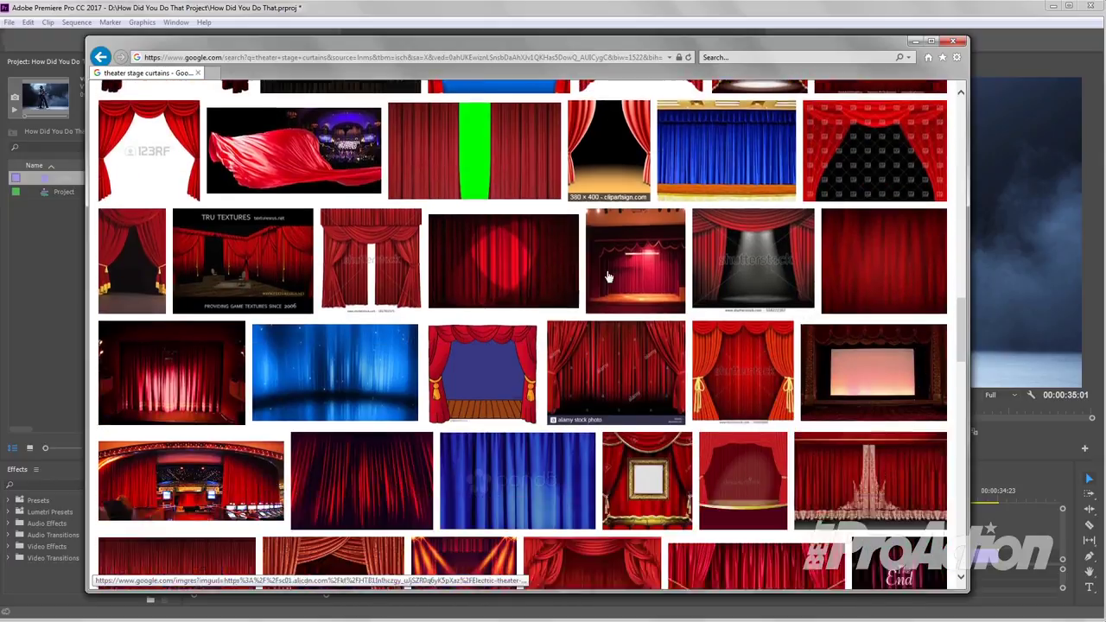
pyautogui.scroll(-2, 608, 276)
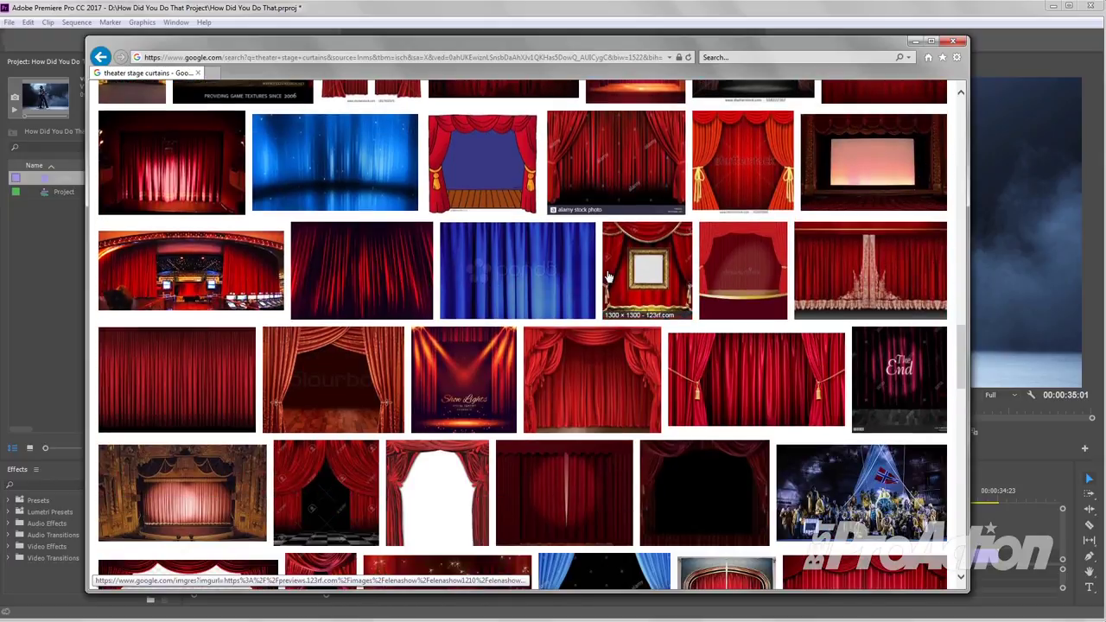
# Save the red pleated curtain as Pleating_and_Fullness_for_Stage_Curtains.jpg in My Pictures, then close Internet Explorer
pyautogui.click(176, 385)
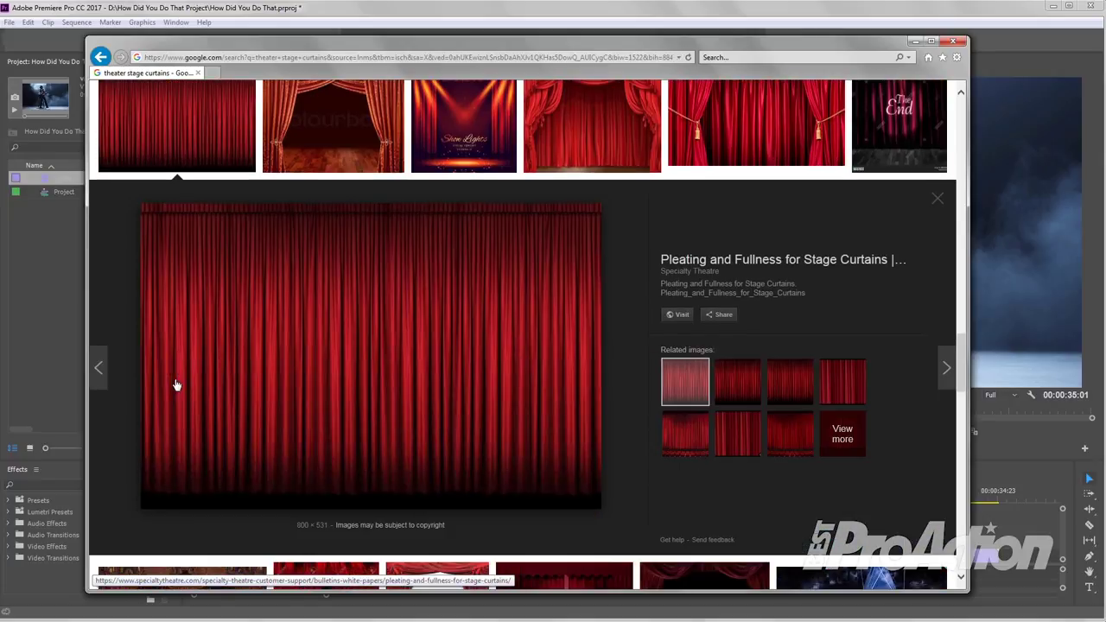
pyautogui.rightClick(394, 313)
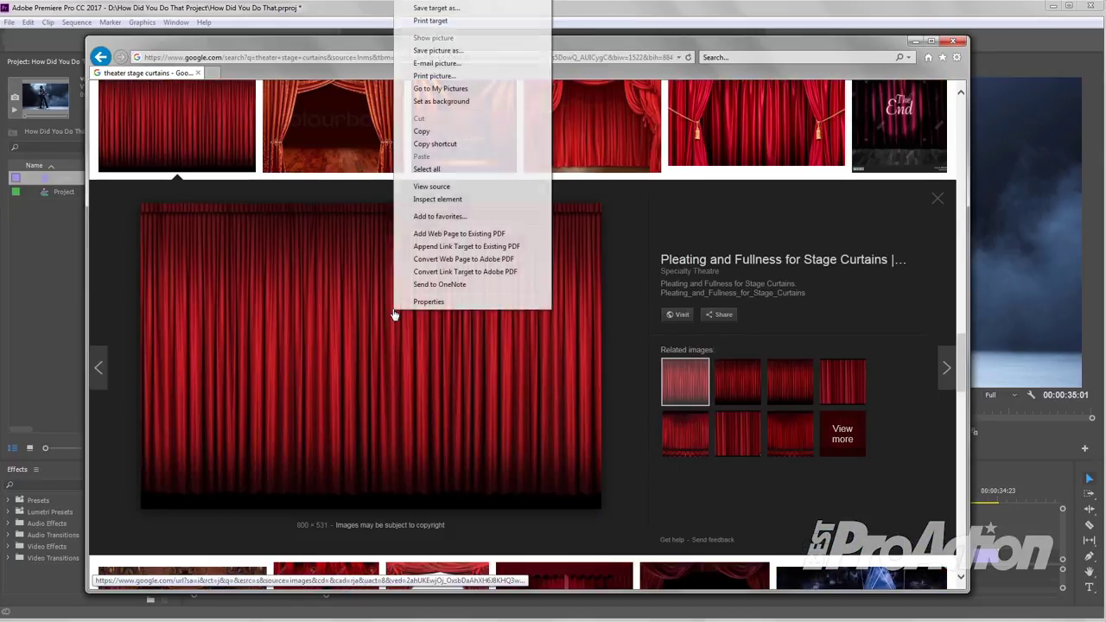
pyautogui.click(445, 54)
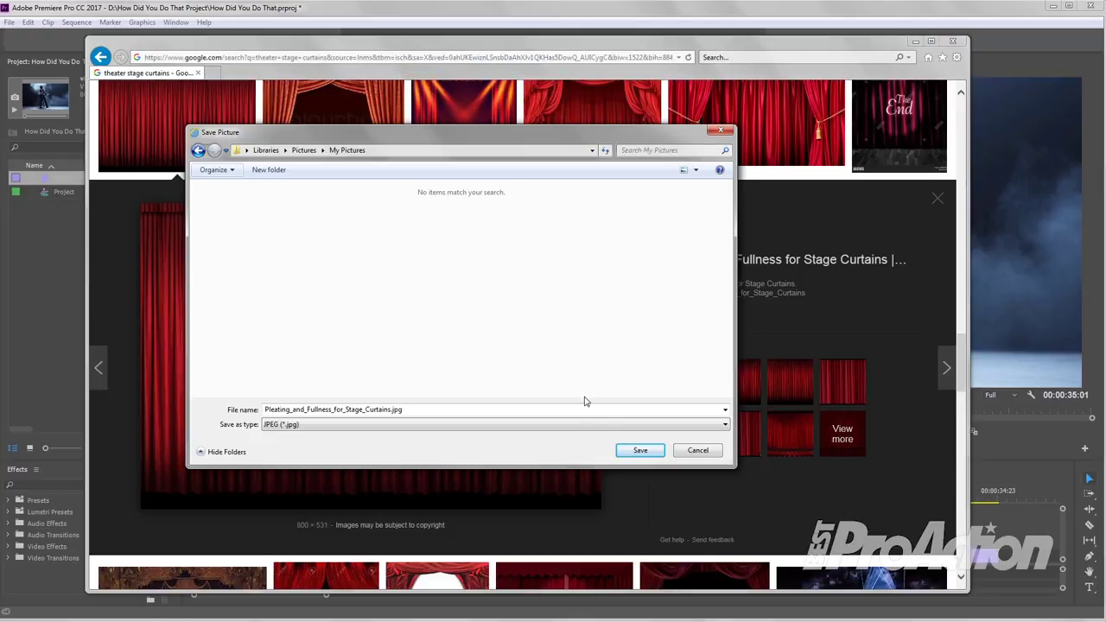
pyautogui.click(638, 451)
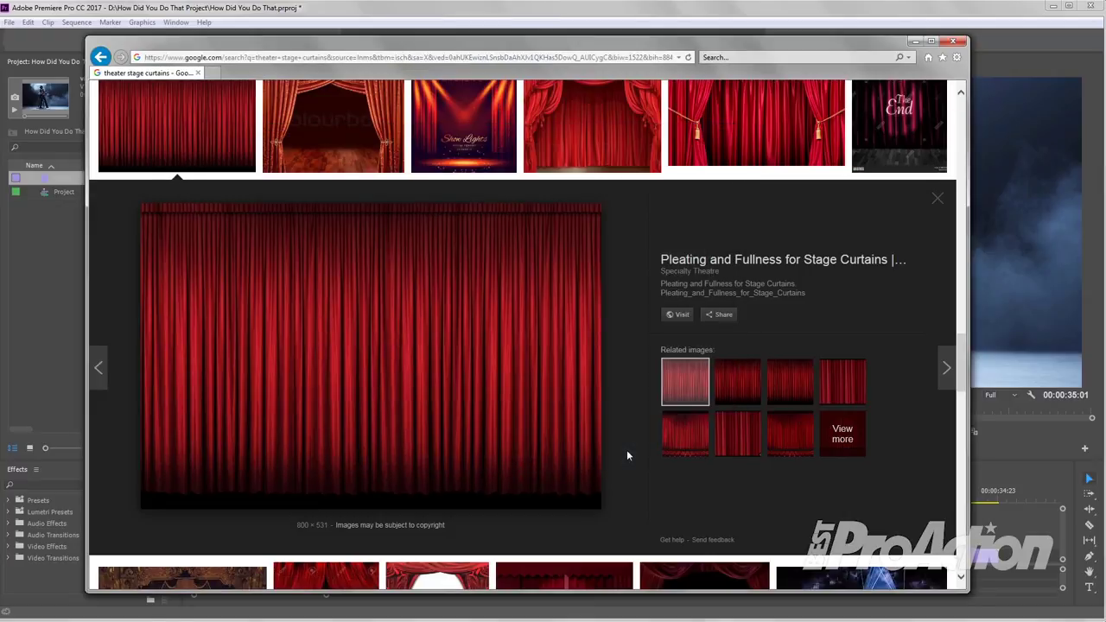
pyautogui.click(954, 42)
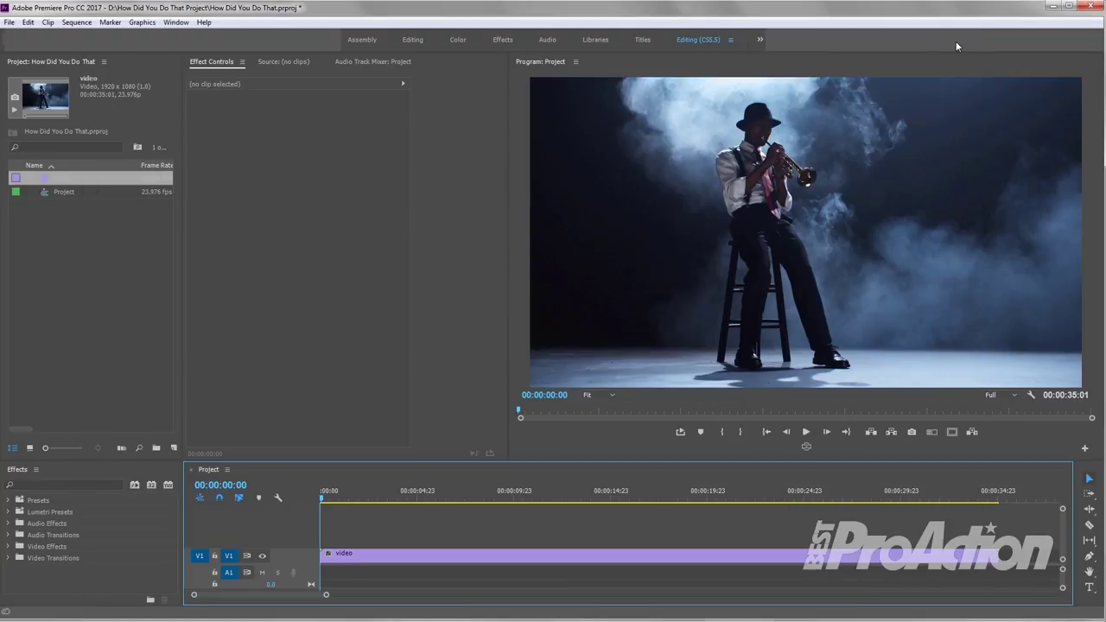
# Import Pleating_and_Fullness_for_Stage_Curtains.jpg and place it on V2 above the video at 00:00
pyautogui.click(108, 252)
pyautogui.rightClick(107, 252)
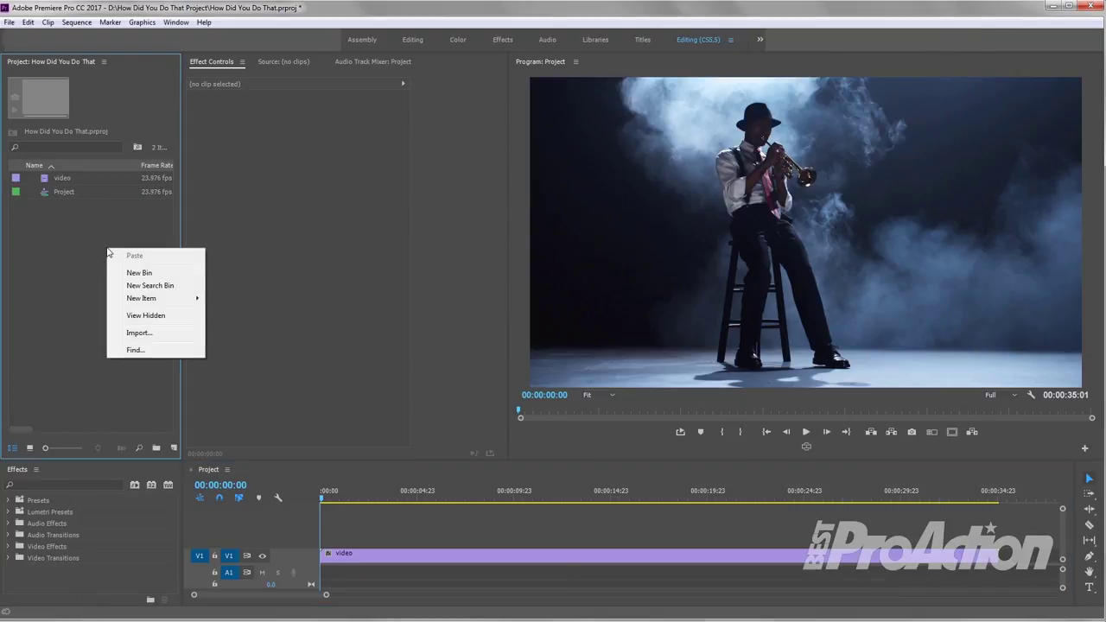
pyautogui.click(137, 335)
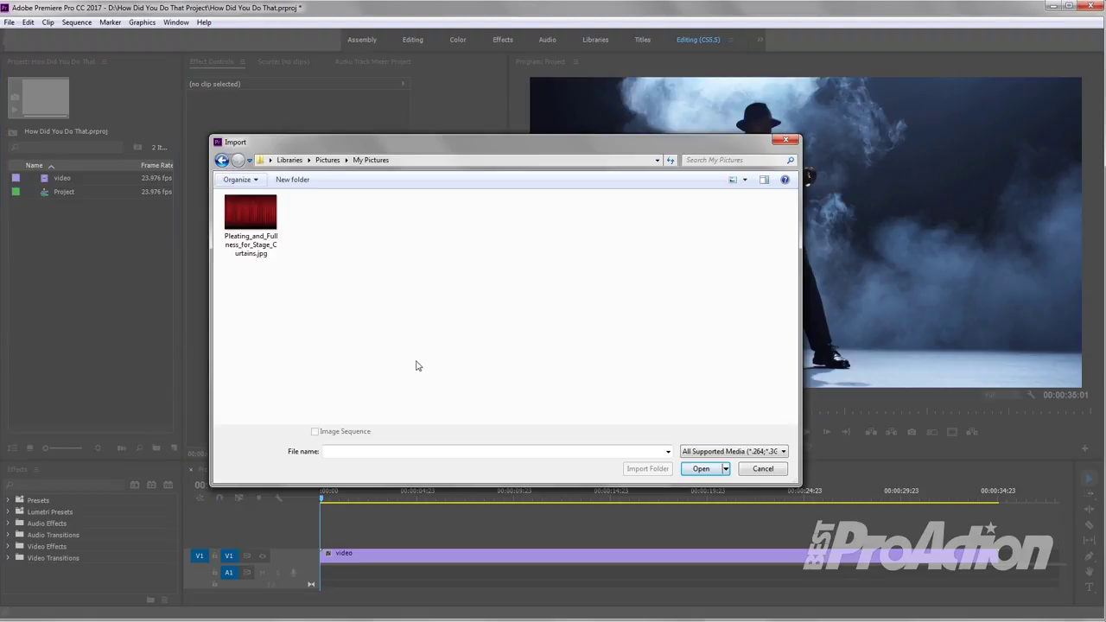
pyautogui.click(278, 251)
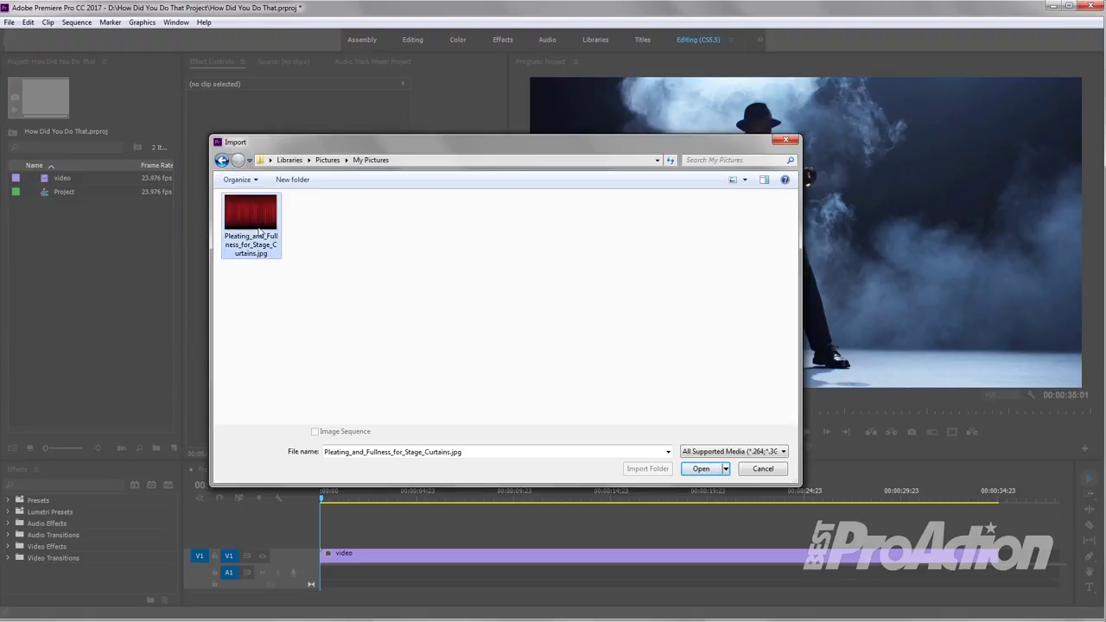
pyautogui.click(690, 472)
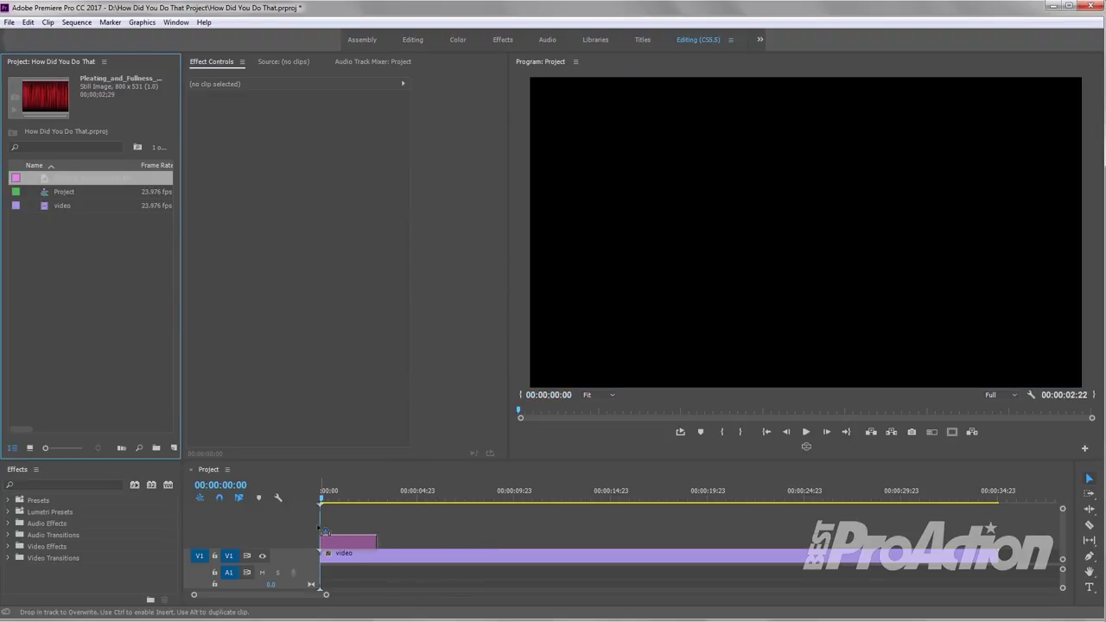
pyautogui.moveTo(47, 188)
pyautogui.mouseDown()
pyautogui.moveTo(328, 538)
pyautogui.moveTo(581, 544)
pyautogui.mouseUp()
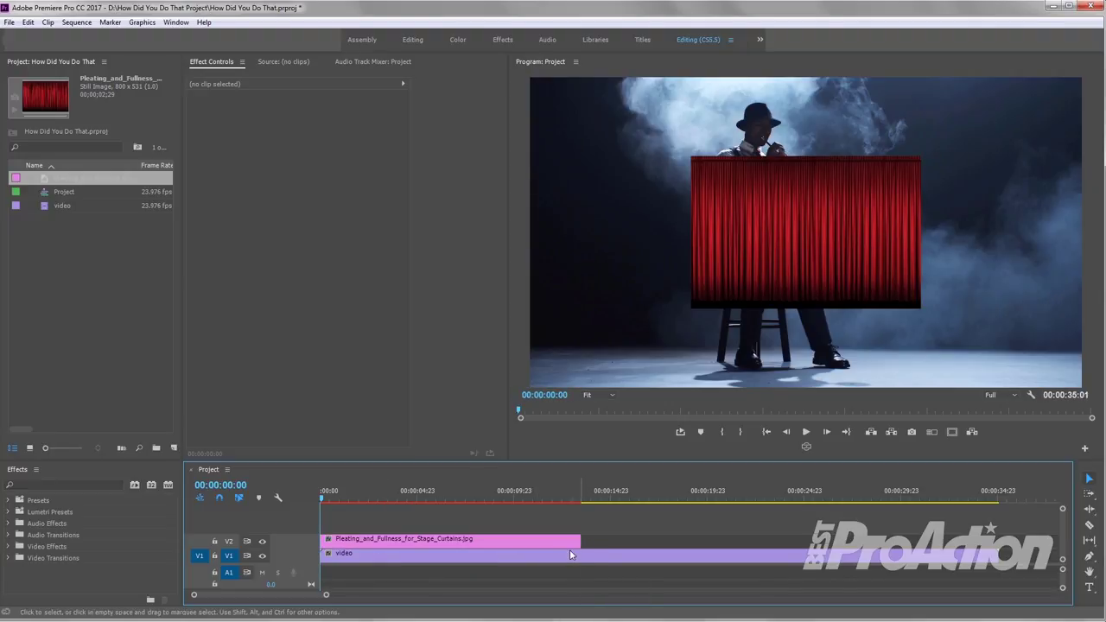
# Apply Scale to Frame Size to the curtain clip and raise its Motion Scale to 119
pyautogui.rightClick(553, 546)
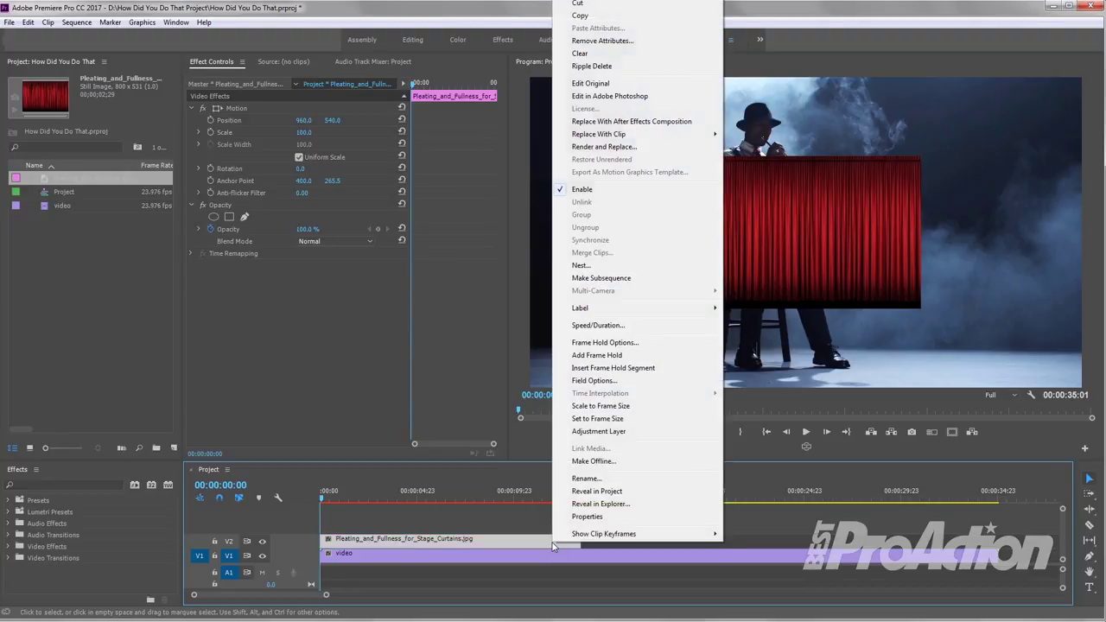
pyautogui.click(592, 411)
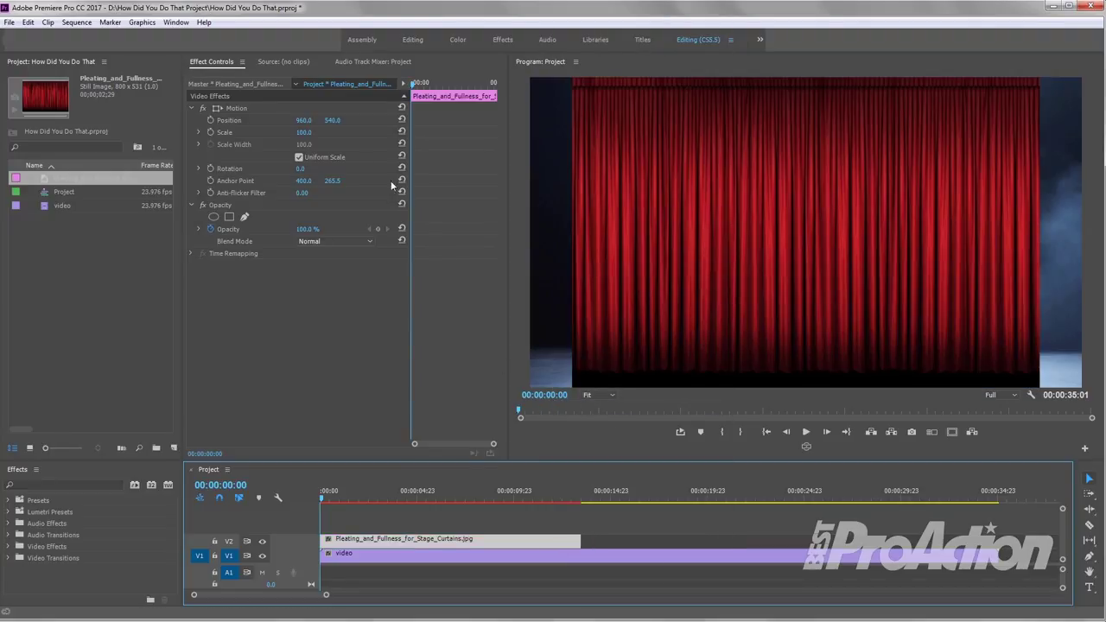
pyautogui.moveTo(303, 132)
pyautogui.mouseDown()
pyautogui.moveTo(320, 133)
pyautogui.moveTo(350, 206)
pyautogui.mouseUp()
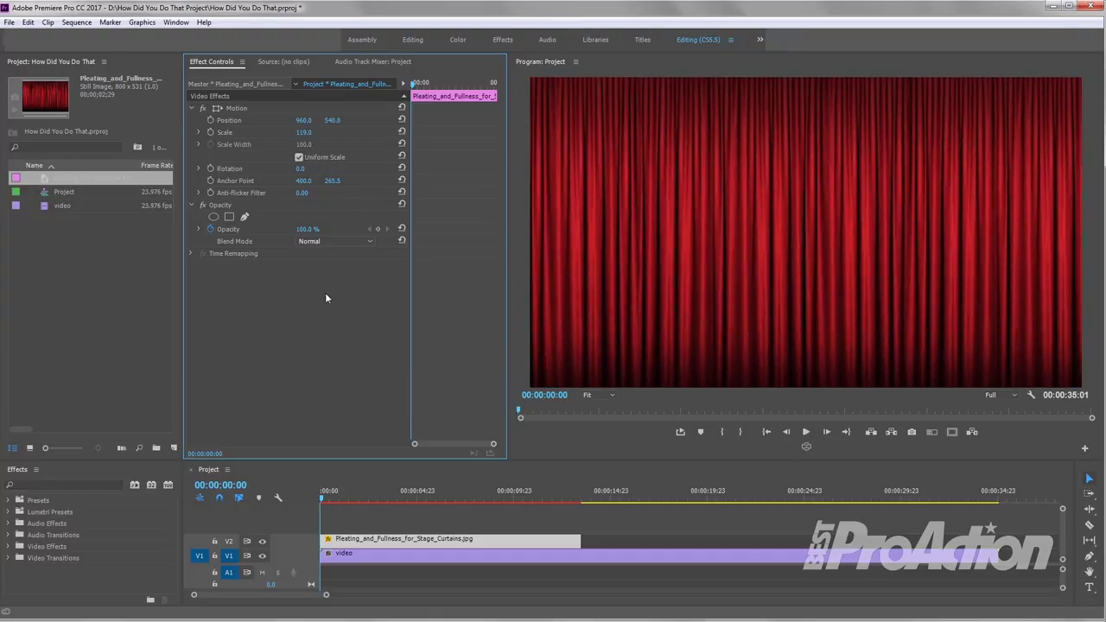
# Apply the Distort > Turbulent Displace effect to the curtain clip
pyautogui.click(7, 547)
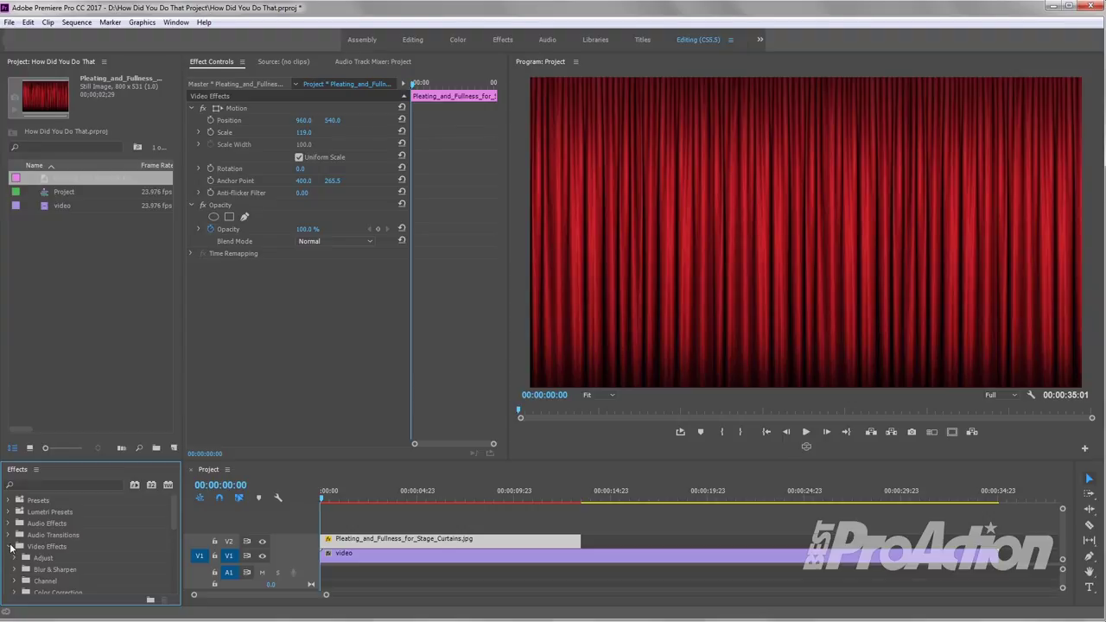
pyautogui.scroll(-2, 26, 555)
pyautogui.scroll(-3, 26, 556)
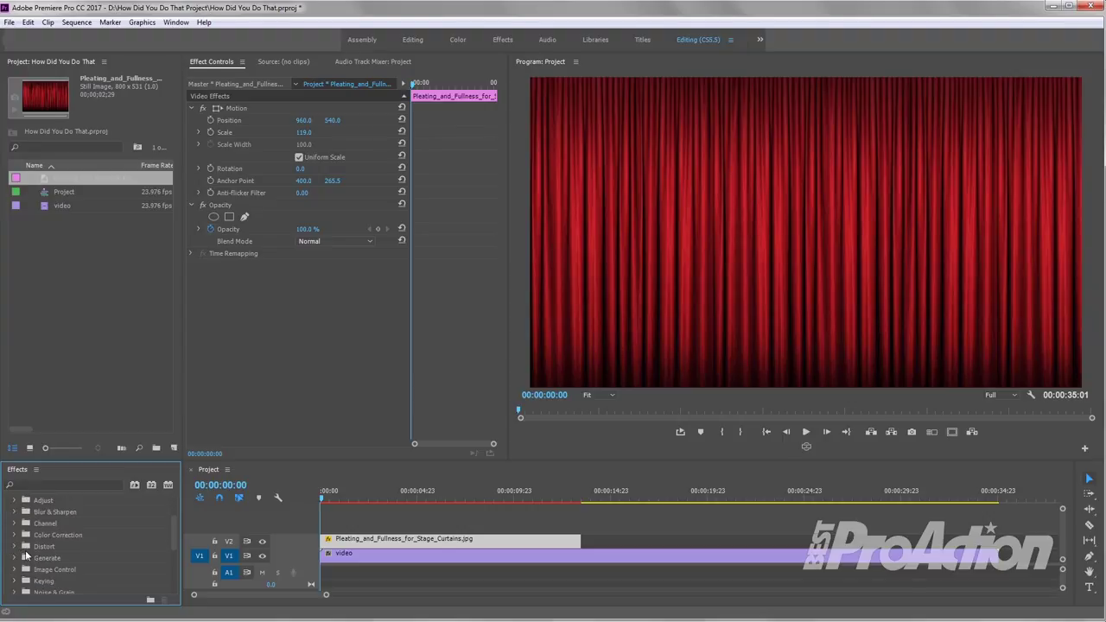
pyautogui.click(14, 547)
pyautogui.scroll(-2, 74, 562)
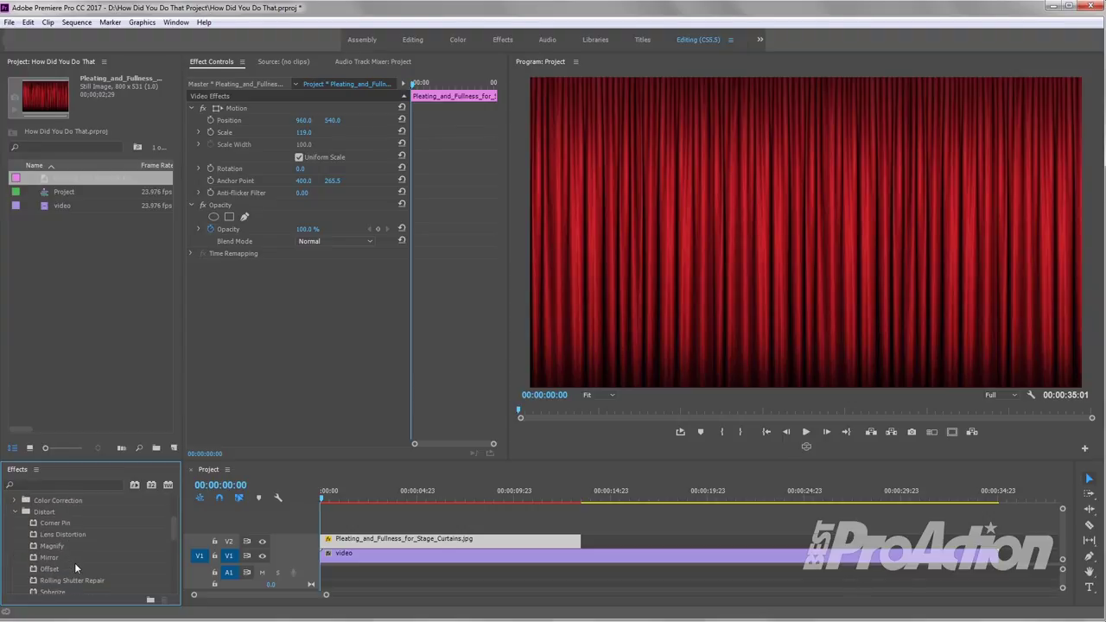
pyautogui.scroll(-3, 74, 563)
pyautogui.scroll(-2, 75, 563)
pyautogui.moveTo(74, 568); pyautogui.dragTo(450, 552)
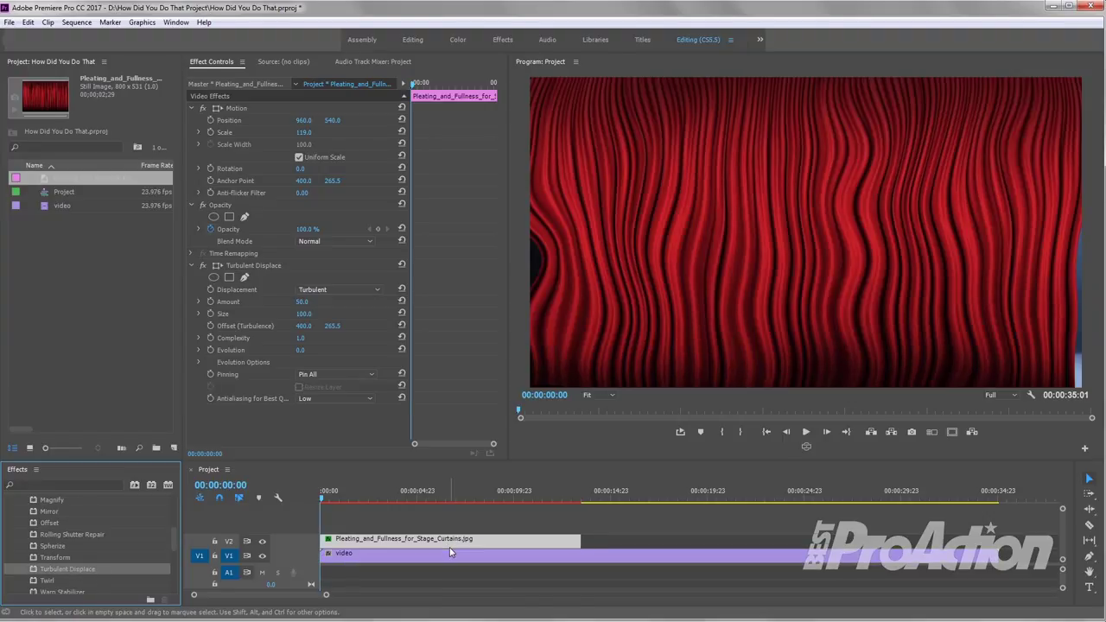
# Lower the Turbulent Displace Amount to 2.0 in Effect Controls
pyautogui.click(302, 303)
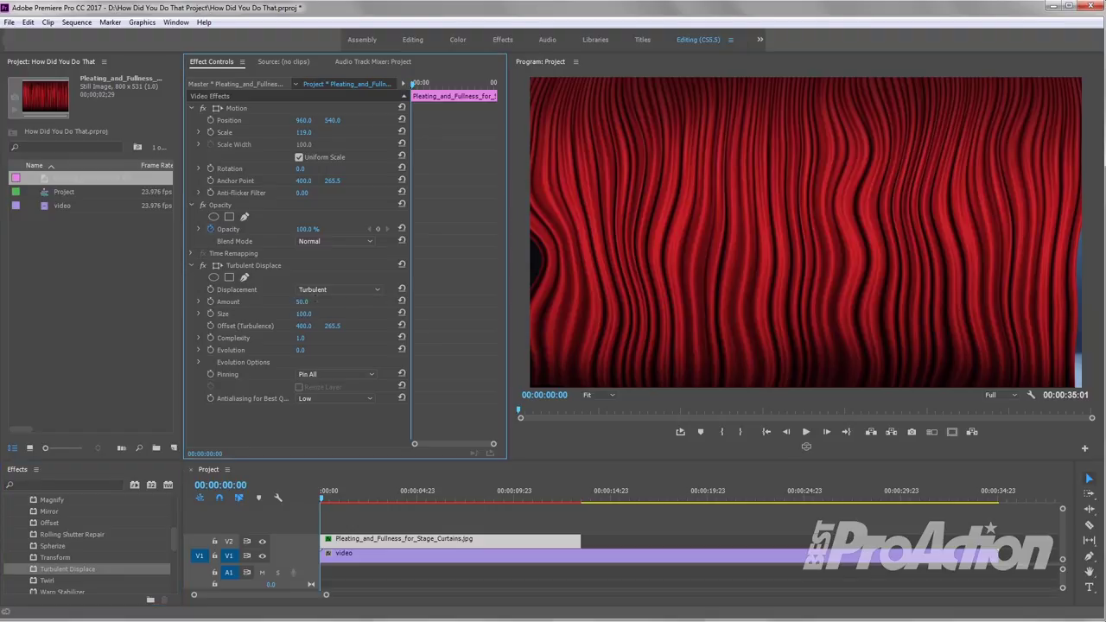
pyautogui.click(304, 301)
pyautogui.write('3')
pyautogui.press('Return')
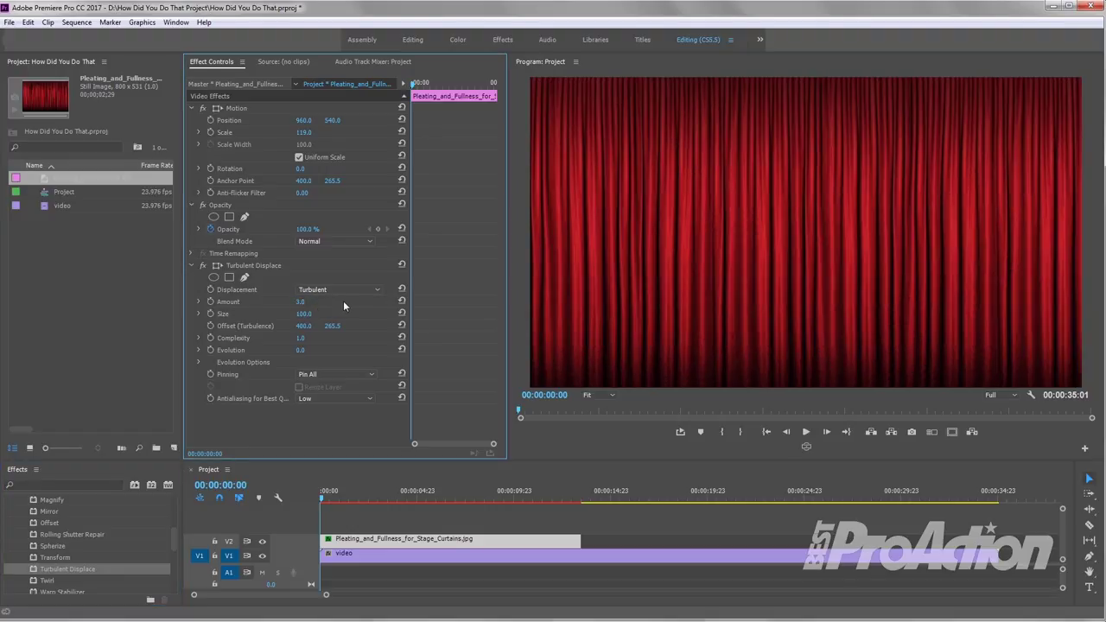
pyautogui.click(303, 302)
pyautogui.write('2')
pyautogui.press('Return')
# Keyframe Evolution at 0° at the start and 1x75.0° at 00:00:13:11
pyautogui.click(210, 350)
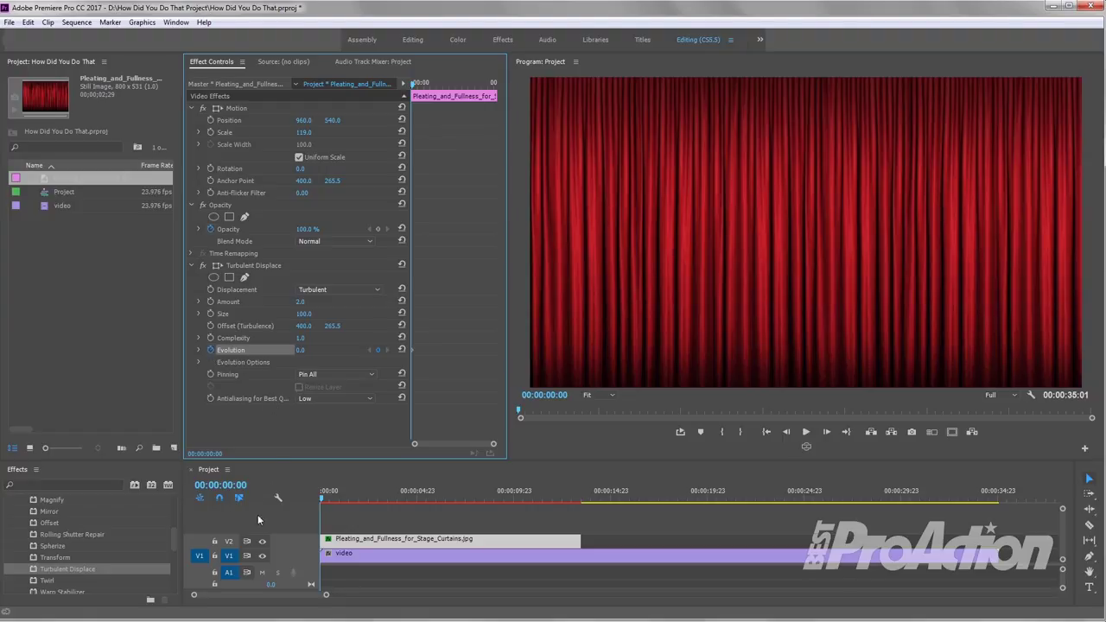
pyautogui.click(237, 541)
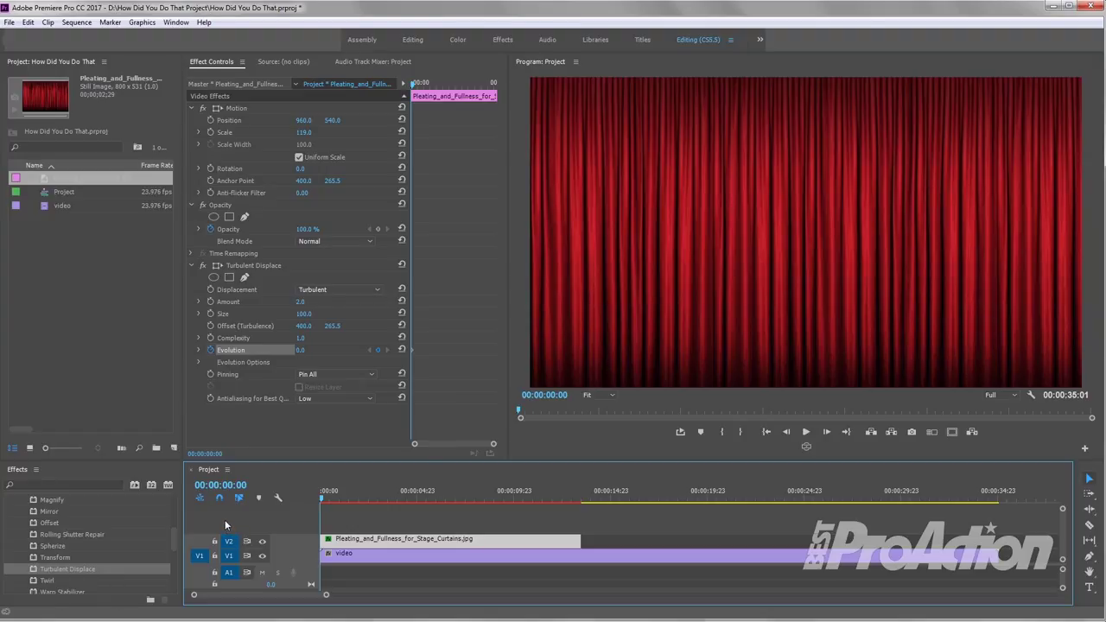
pyautogui.press('Down')
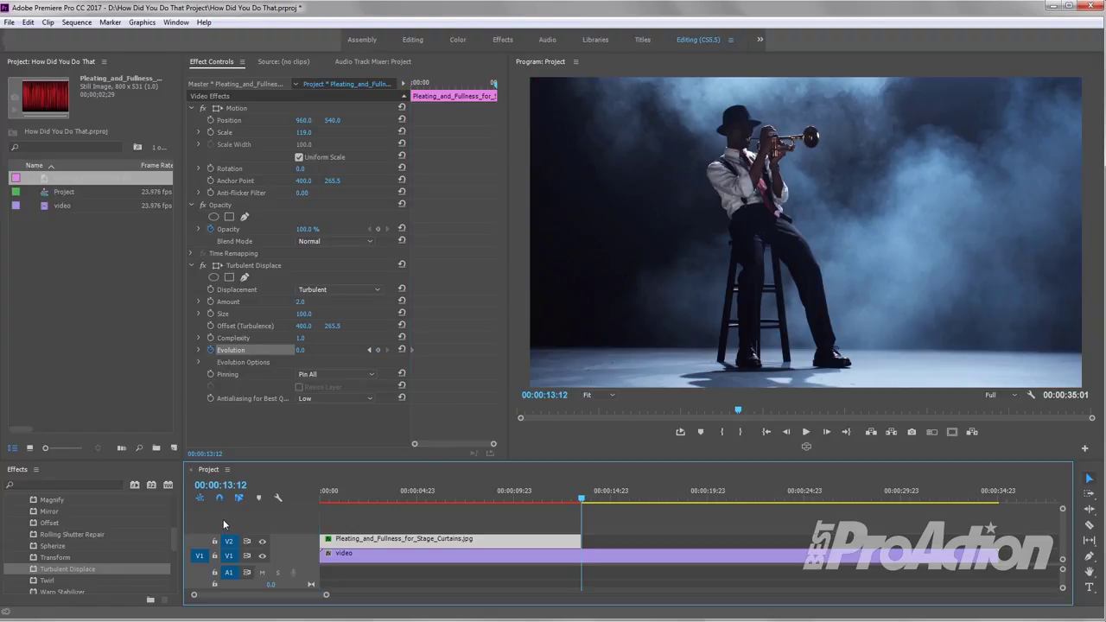
pyautogui.press('Left')
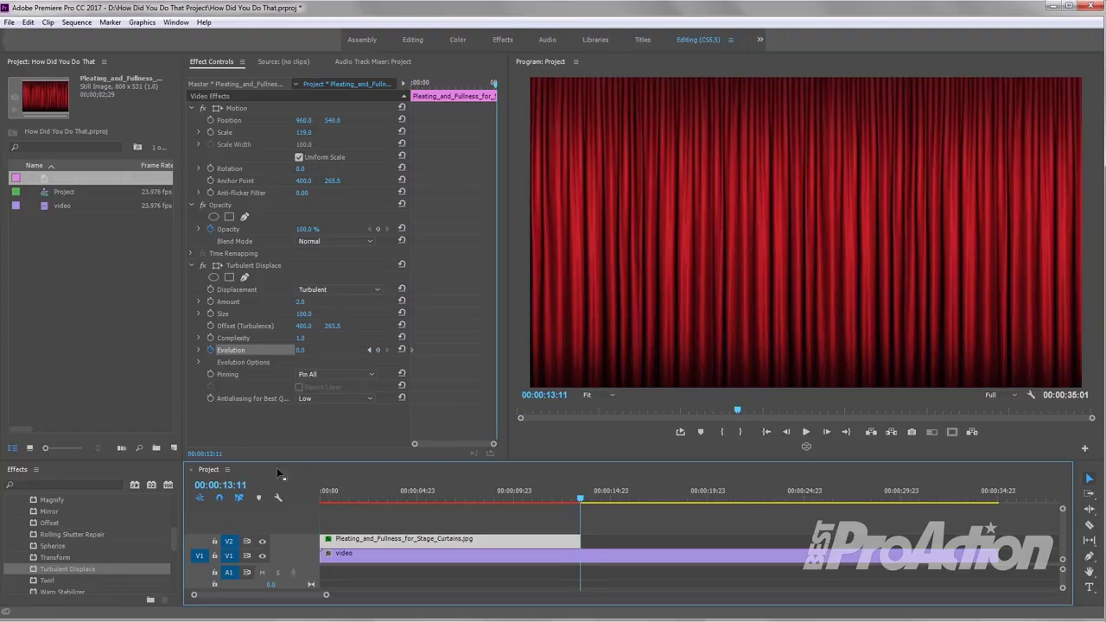
pyautogui.click(301, 350)
pyautogui.write('57')
pyautogui.press('Return')
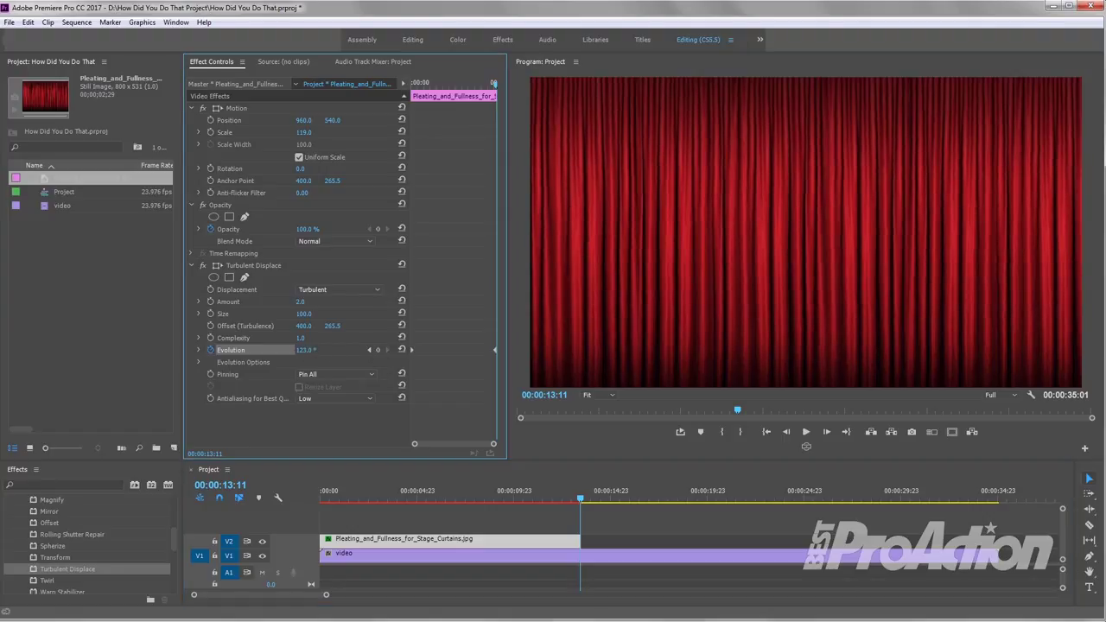
pyautogui.moveTo(307, 349); pyautogui.dragTo(322, 355)
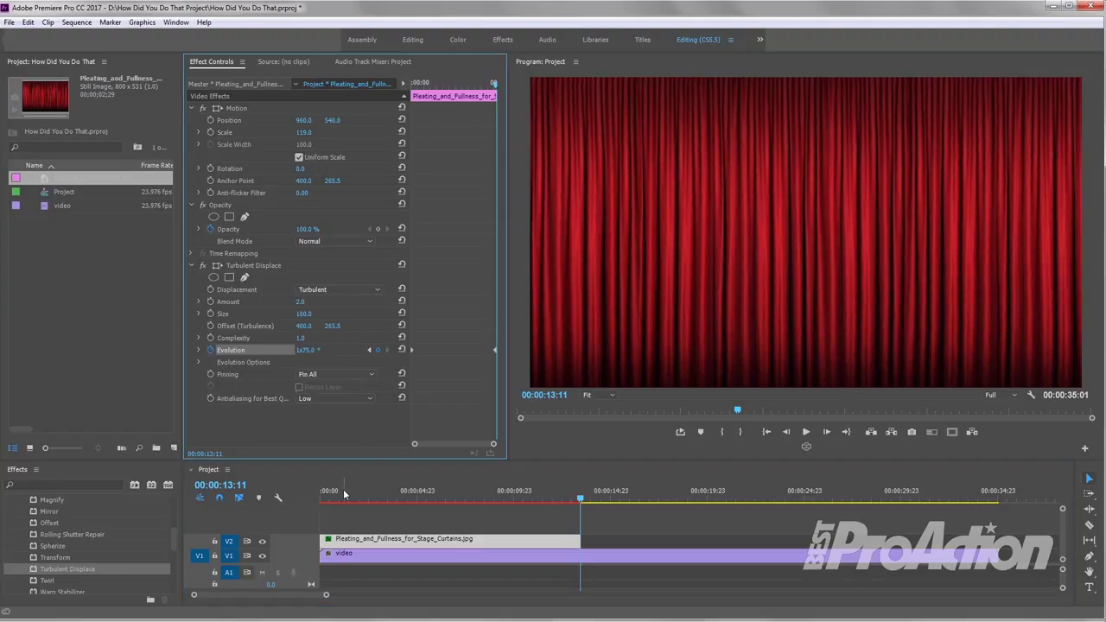
# Scrub the playhead back to preview the curtain ripple around 7 seconds
pyautogui.moveTo(330, 500); pyautogui.dragTo(375, 502)
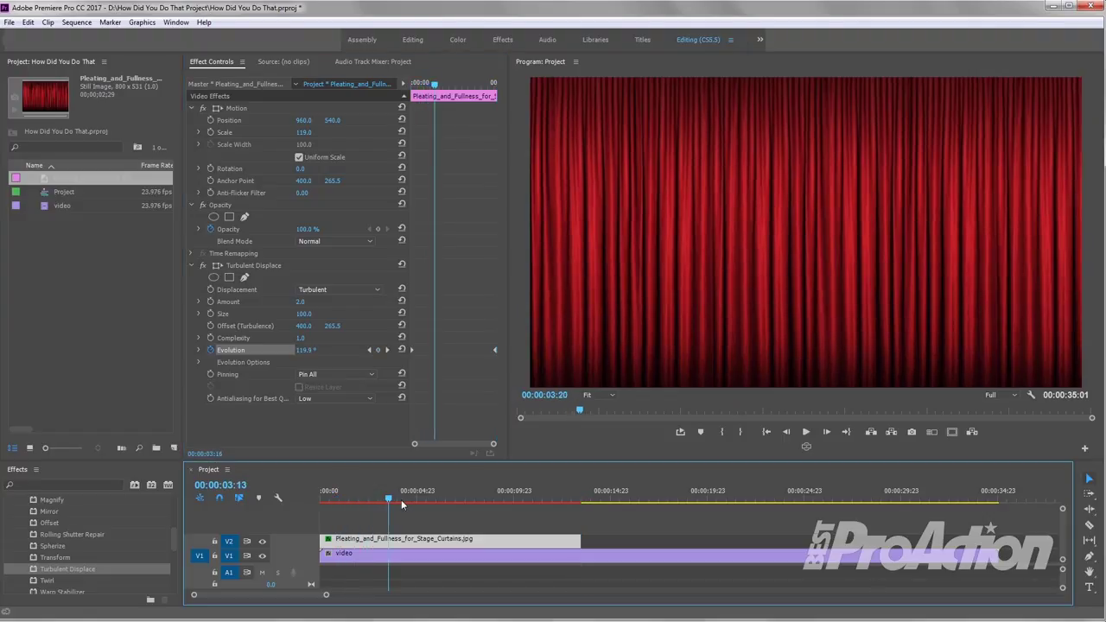
pyautogui.moveTo(376, 504)
pyautogui.mouseDown()
pyautogui.moveTo(548, 490)
pyautogui.moveTo(418, 490)
pyautogui.mouseUp()
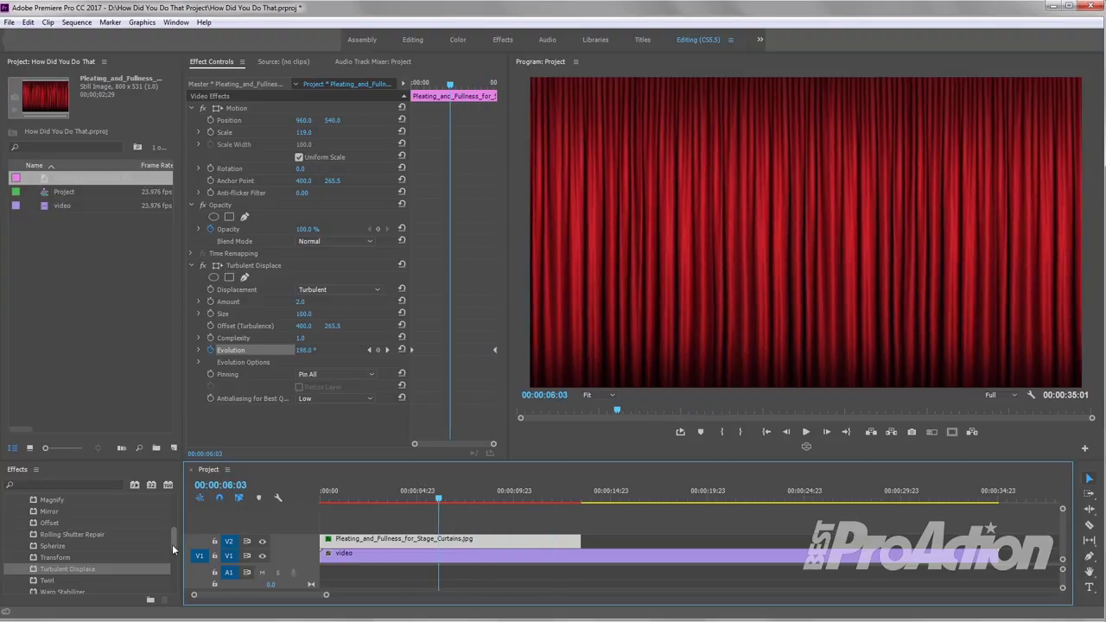
pyautogui.moveTo(174, 551); pyautogui.dragTo(171, 595)
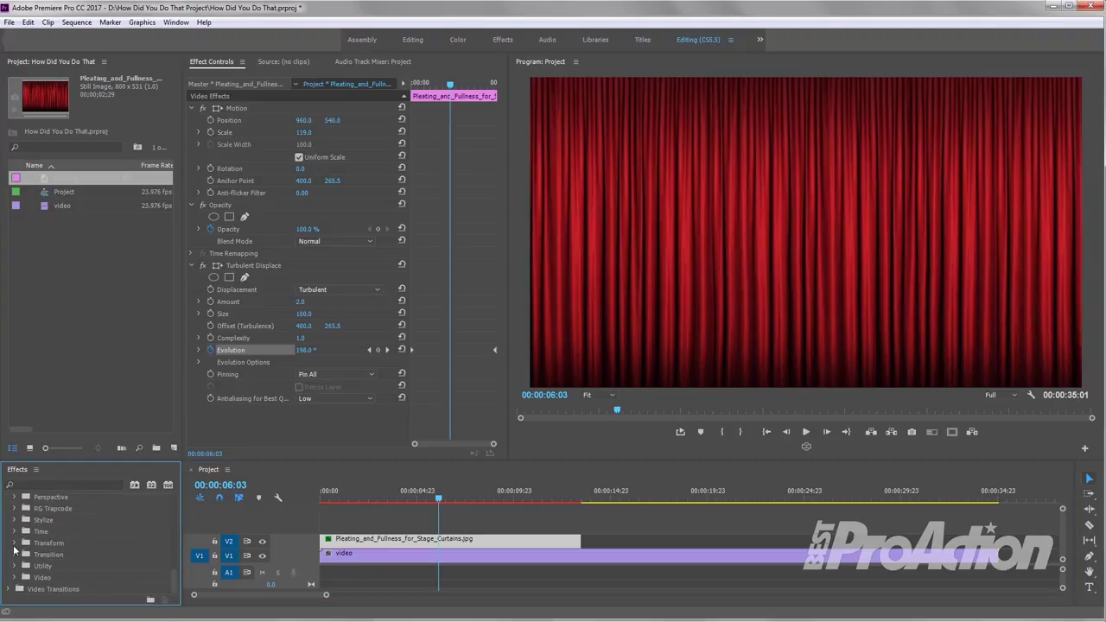
# Apply Transform > Crop to the curtain clip and set Crop Right to 49%
pyautogui.click(14, 546)
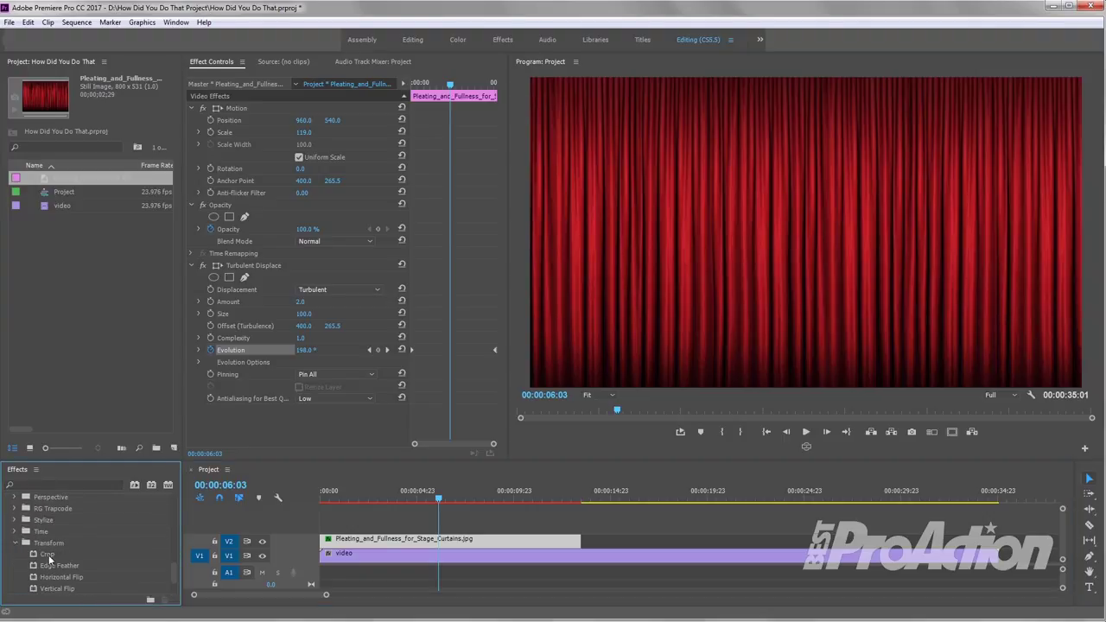
pyautogui.moveTo(48, 555); pyautogui.dragTo(398, 541)
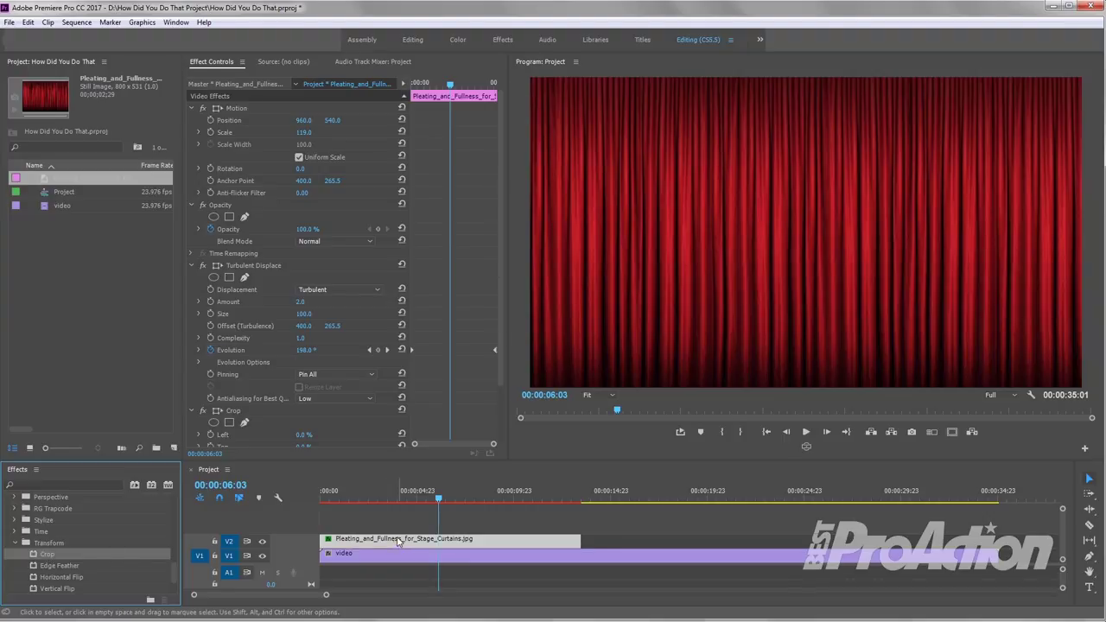
pyautogui.click(191, 265)
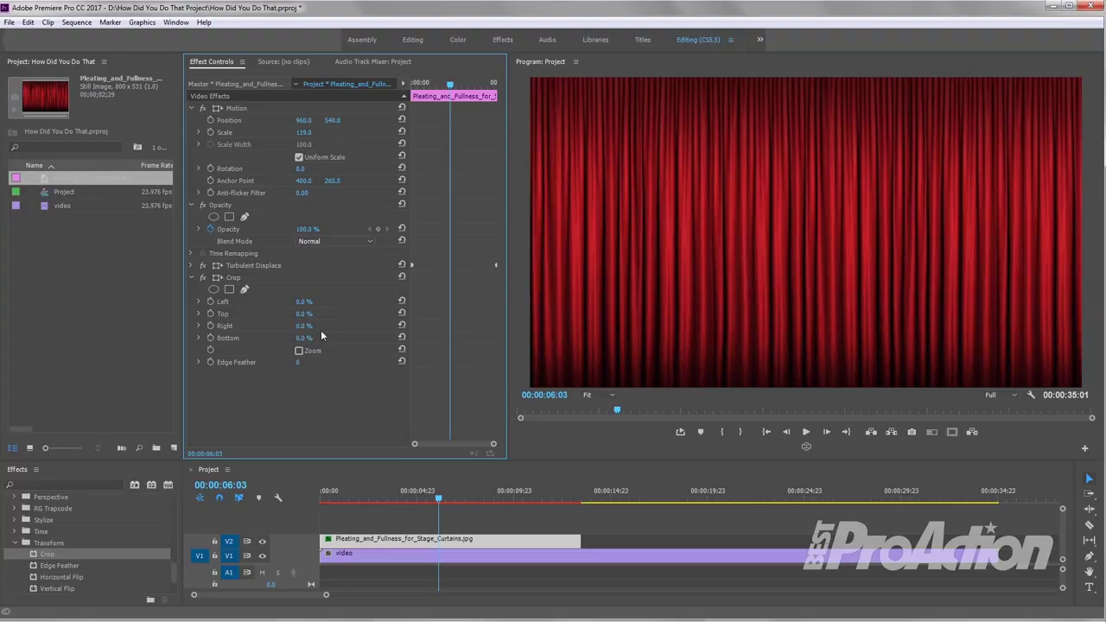
pyautogui.moveTo(304, 326); pyautogui.dragTo(328, 326)
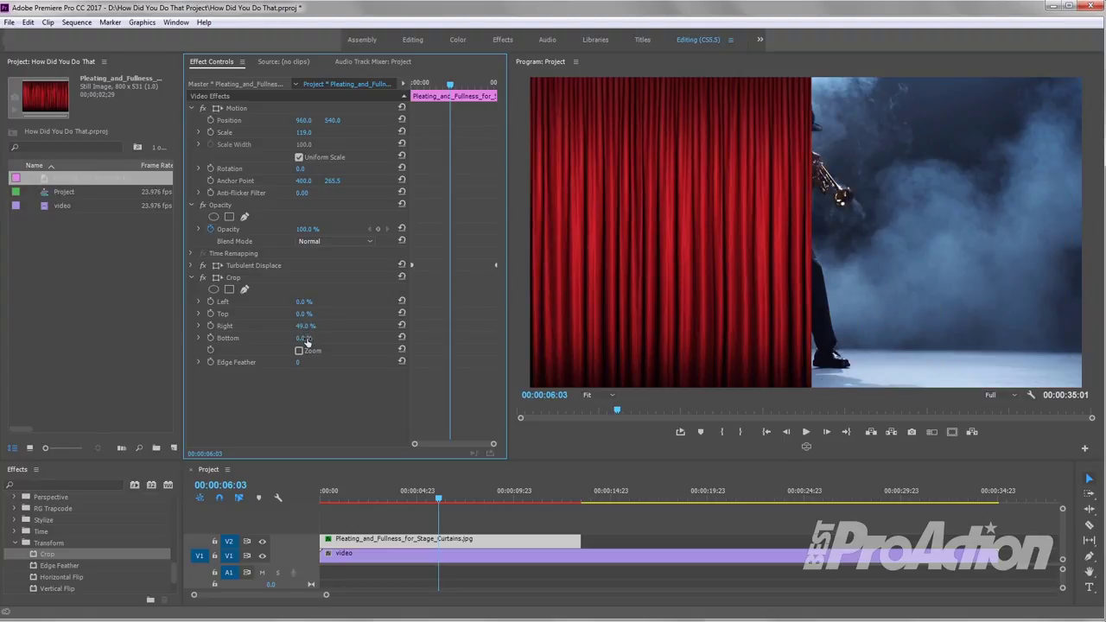
pyautogui.click(193, 279)
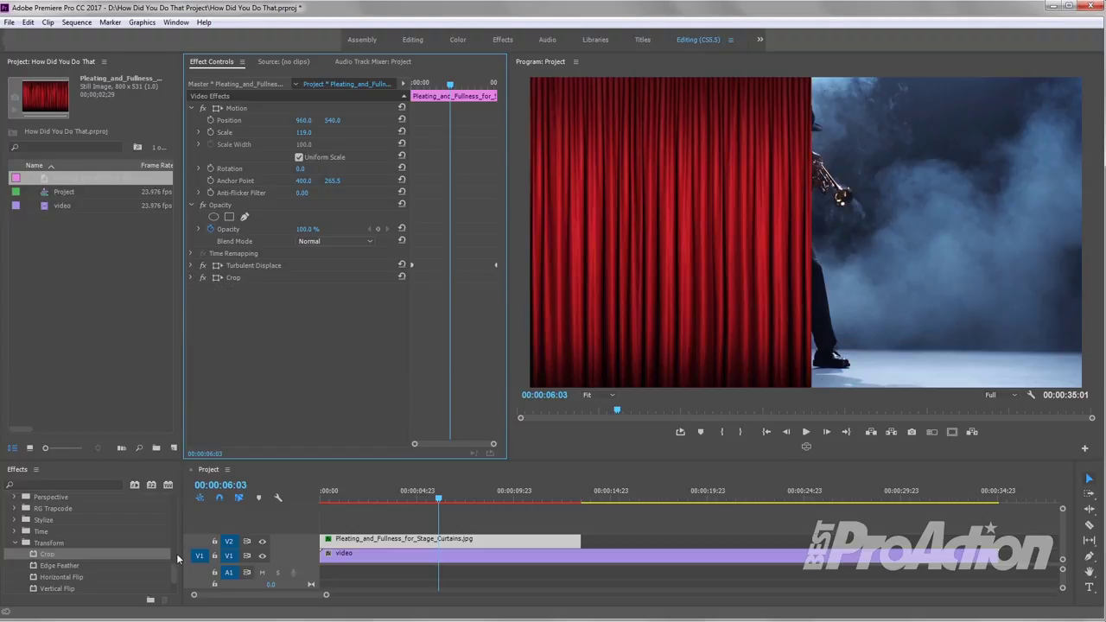
# Apply Corner Pin to the curtain clip and move the playhead to 00:00:04:11
pyautogui.moveTo(176, 571); pyautogui.dragTo(175, 524)
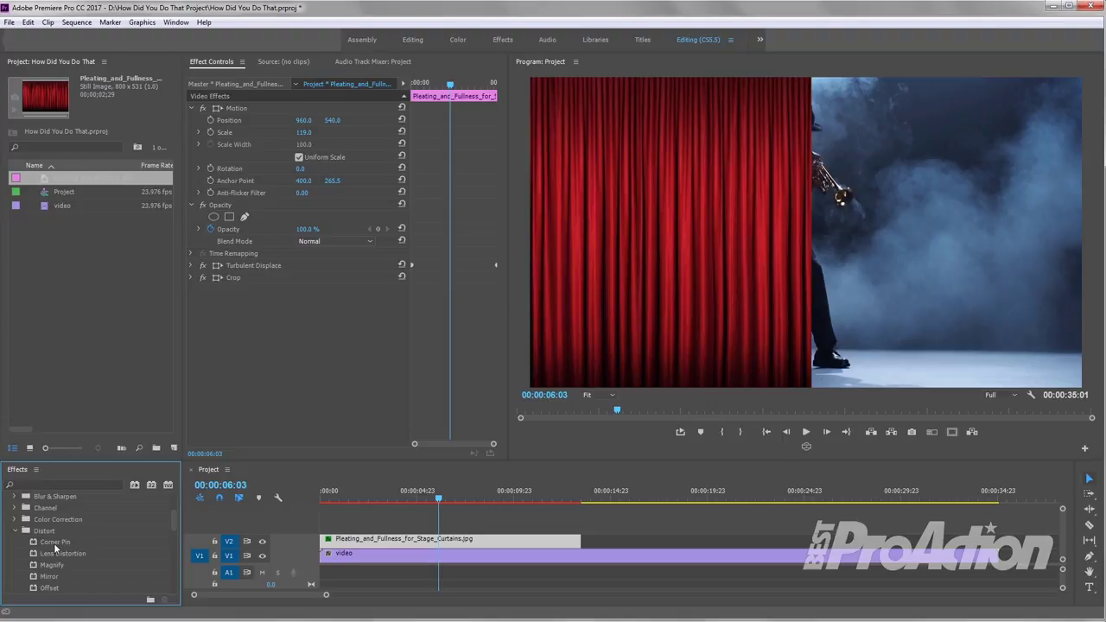
pyautogui.moveTo(53, 543)
pyautogui.mouseDown()
pyautogui.moveTo(352, 501)
pyautogui.moveTo(319, 380)
pyautogui.mouseUp()
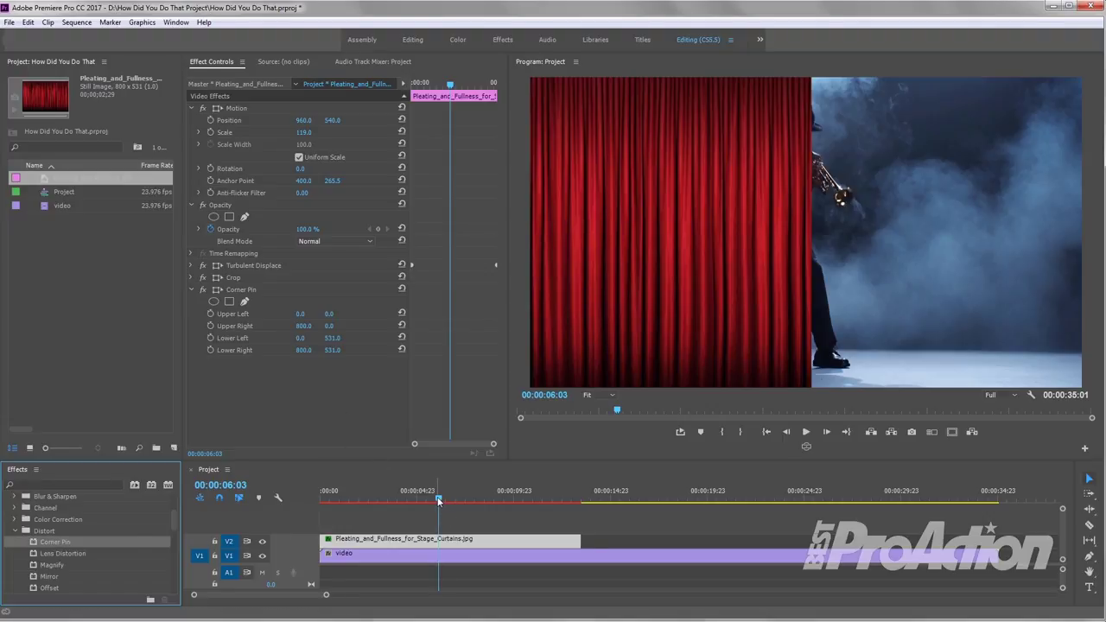
pyautogui.moveTo(438, 502); pyautogui.dragTo(406, 499)
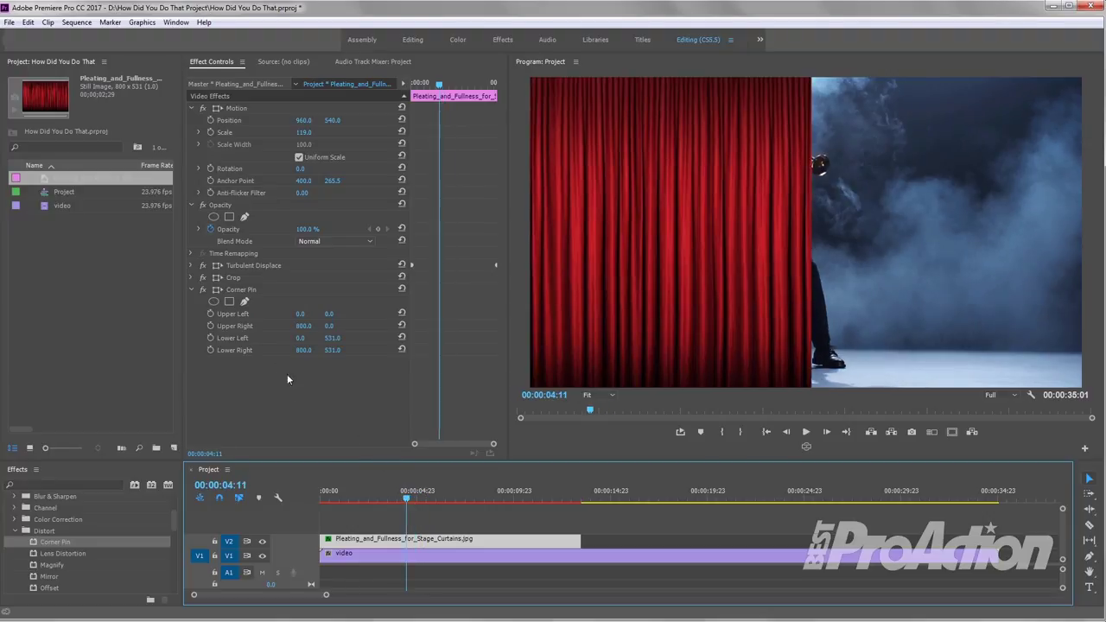
# Keyframe the Corner Pin corners at 00:00:04:11 and set those keyframes to Ease In
pyautogui.click(209, 326)
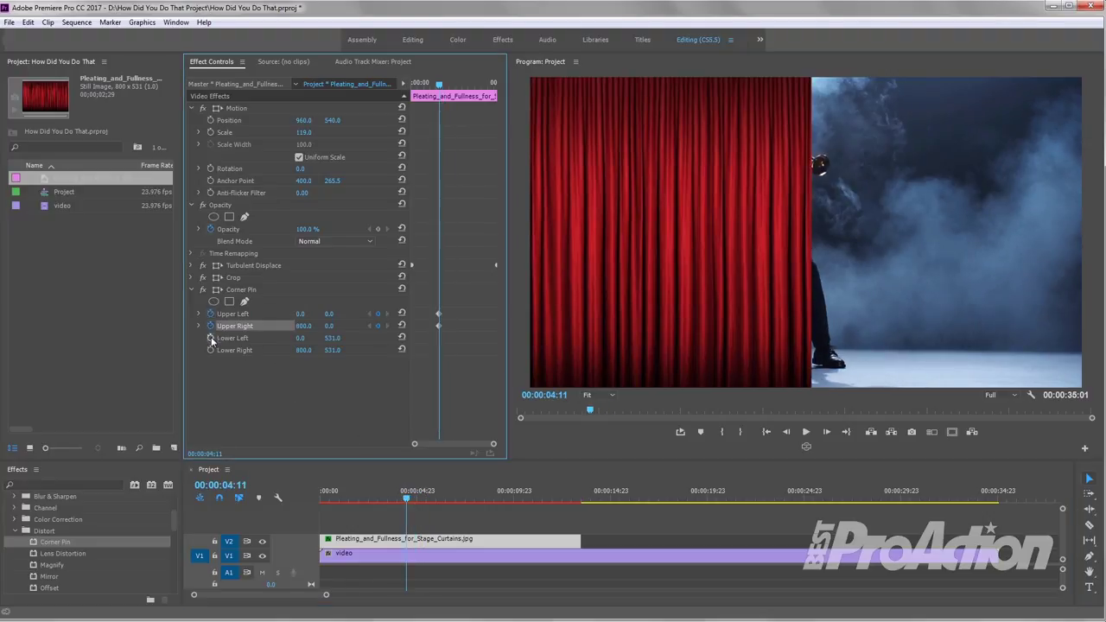
pyautogui.click(210, 338)
pyautogui.click(210, 350)
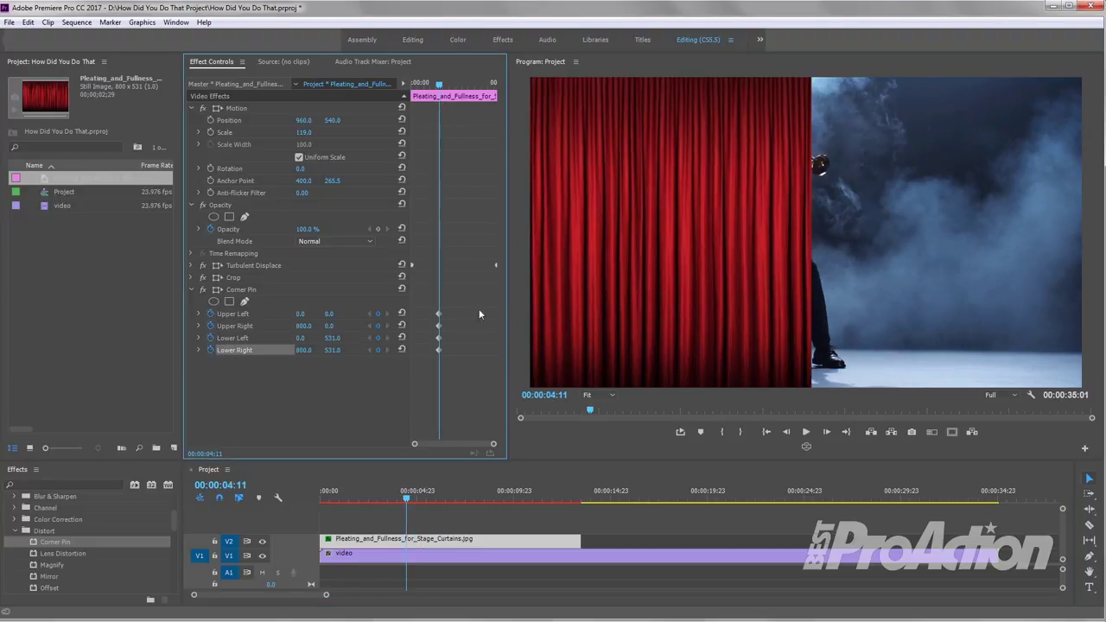
pyautogui.moveTo(449, 304); pyautogui.dragTo(433, 370)
pyautogui.rightClick(441, 354)
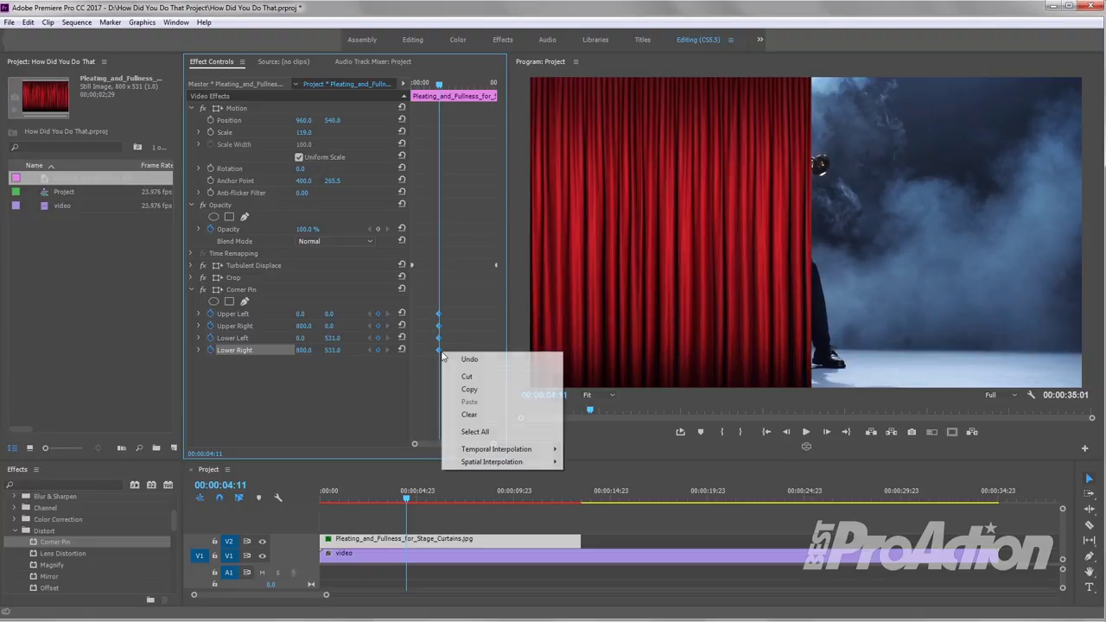
pyautogui.moveTo(498, 449)
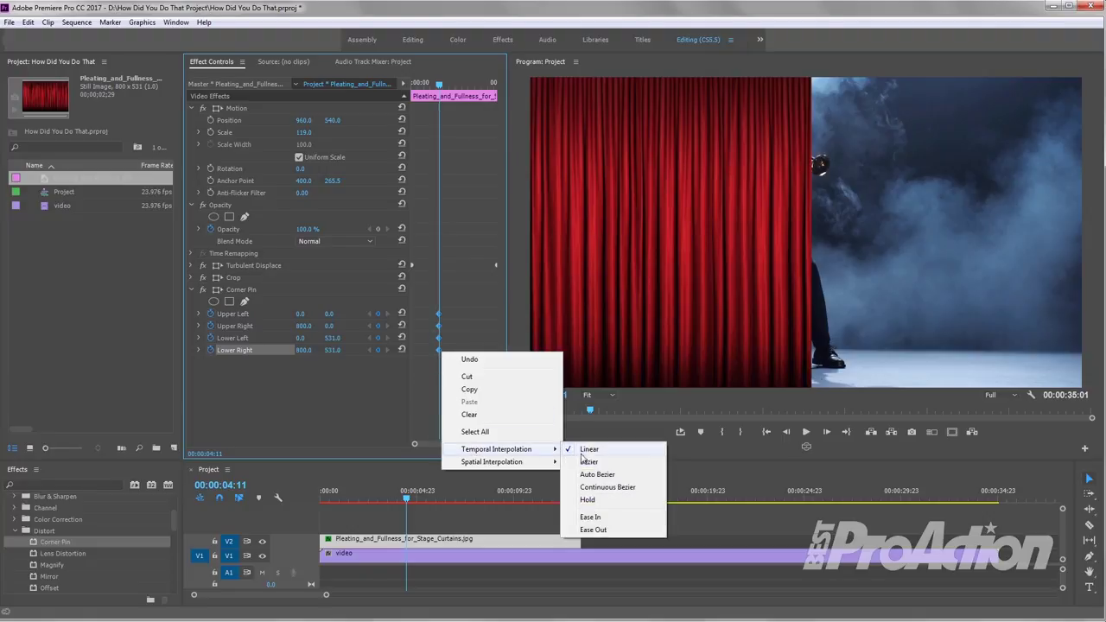
pyautogui.click(591, 517)
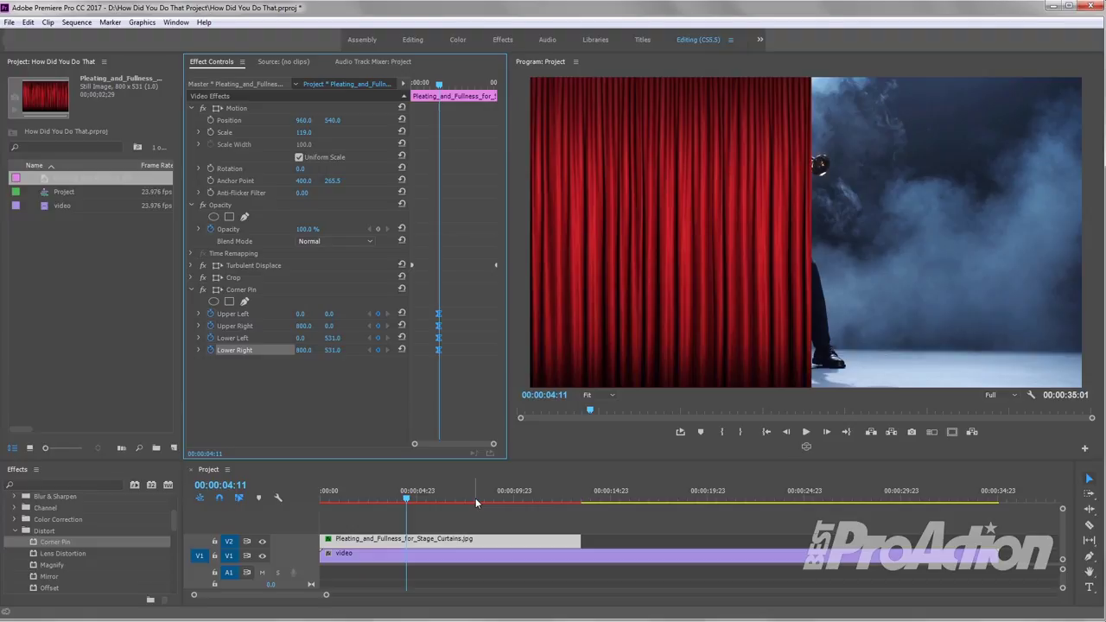
pyautogui.press('Down')
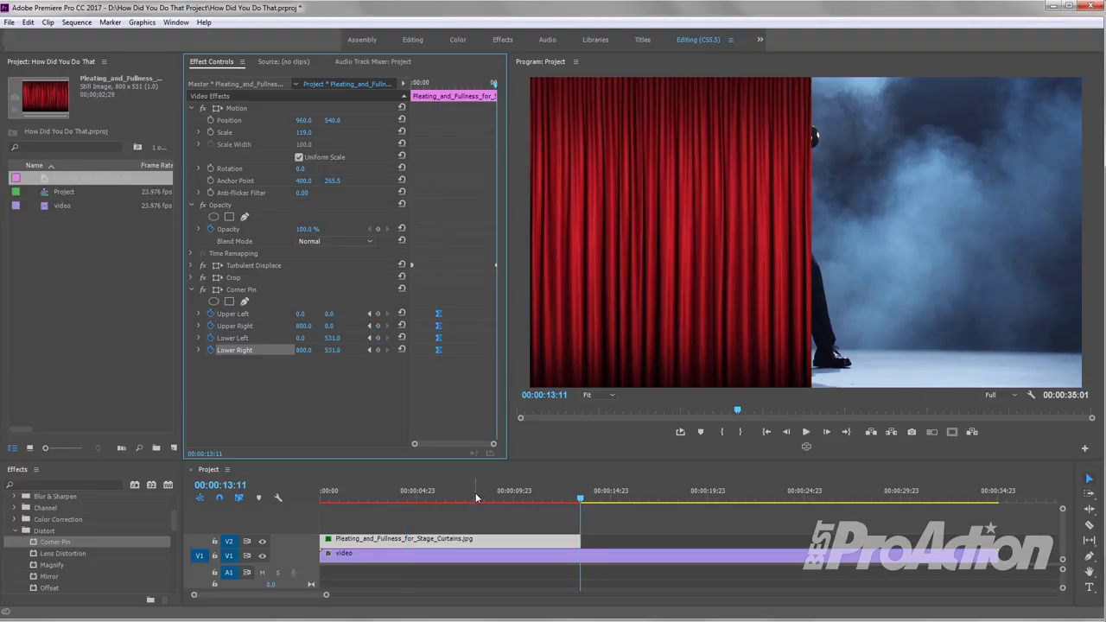
# Add Corner Pin keyframes for all four corners at 00:00:13:11
pyautogui.click(378, 315)
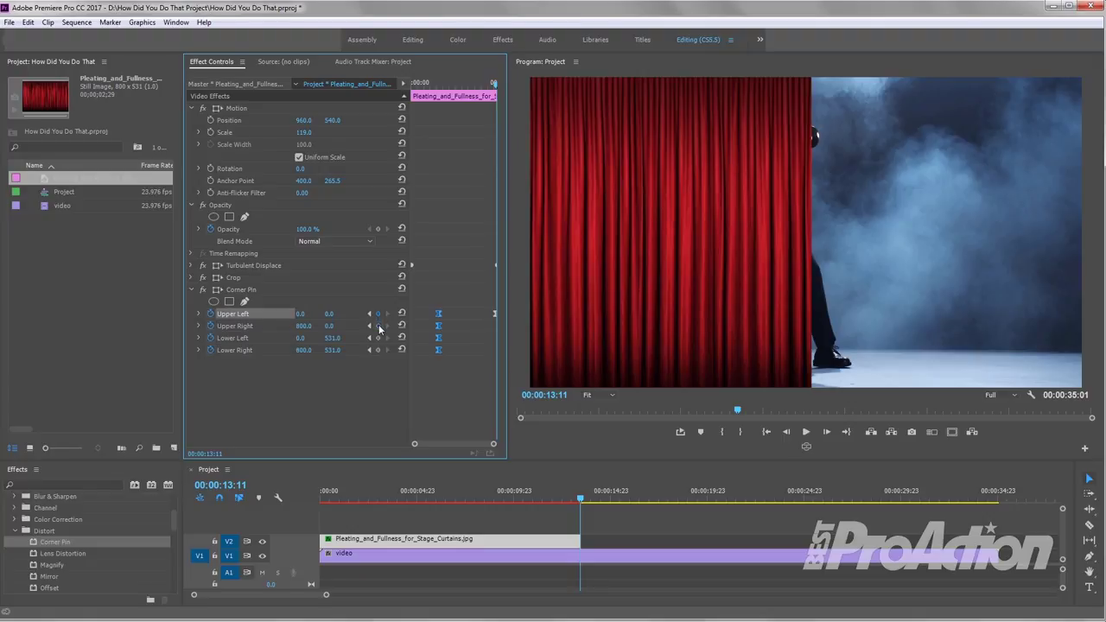
pyautogui.click(378, 326)
pyautogui.click(377, 337)
pyautogui.click(378, 350)
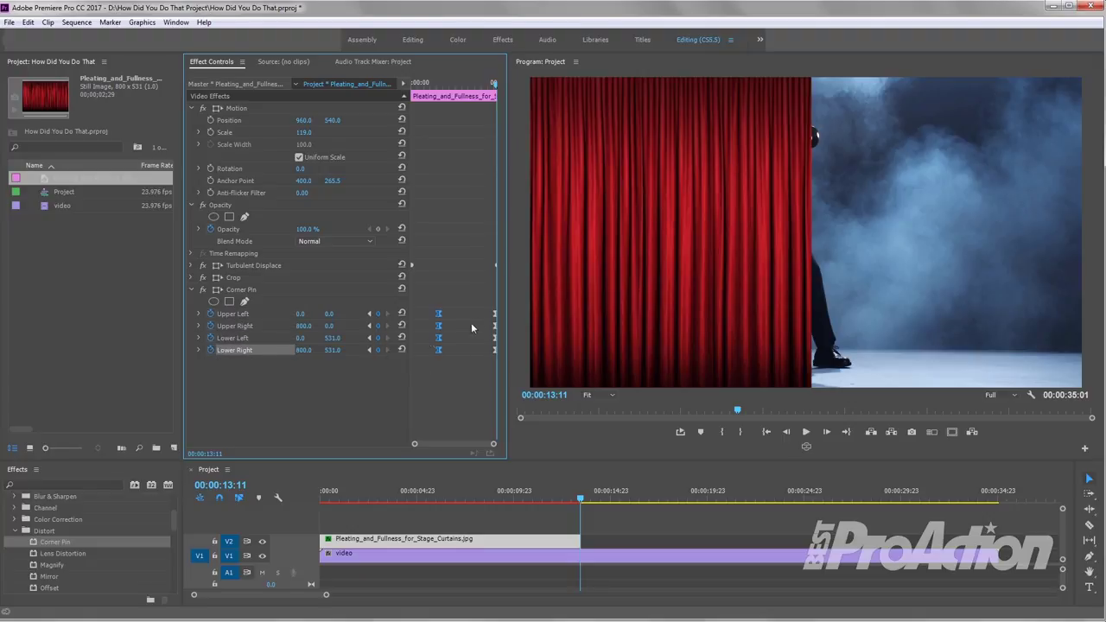
# Set the end keyframes to Ease Out and shift the top corners' keyframes slightly earlier
pyautogui.click(485, 307)
pyautogui.rightClick(495, 352)
pyautogui.moveTo(553, 447)
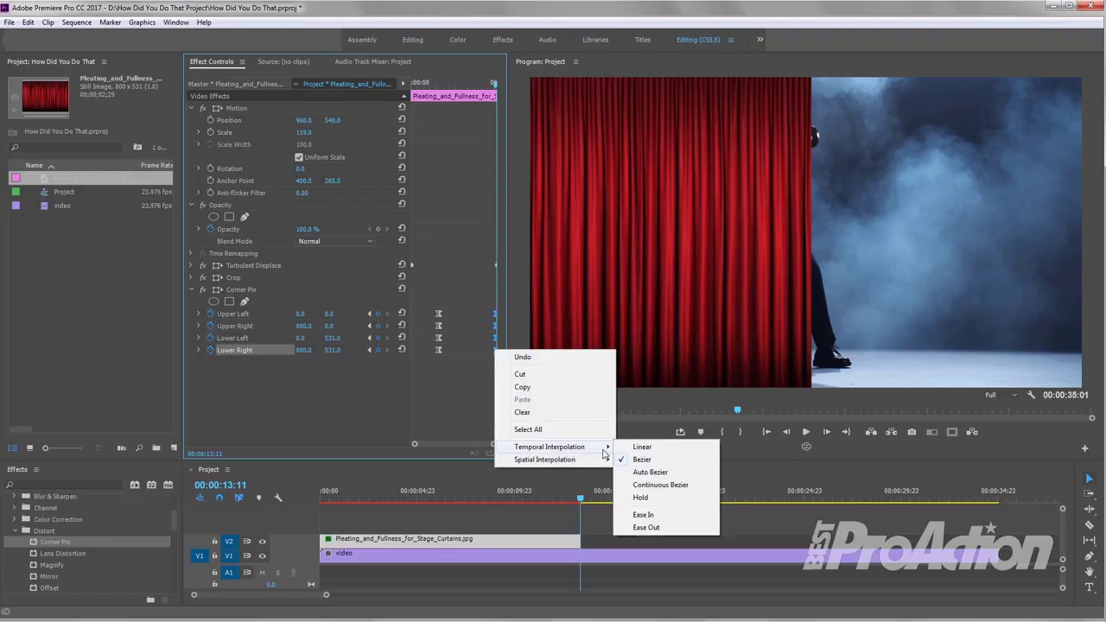
pyautogui.click(657, 528)
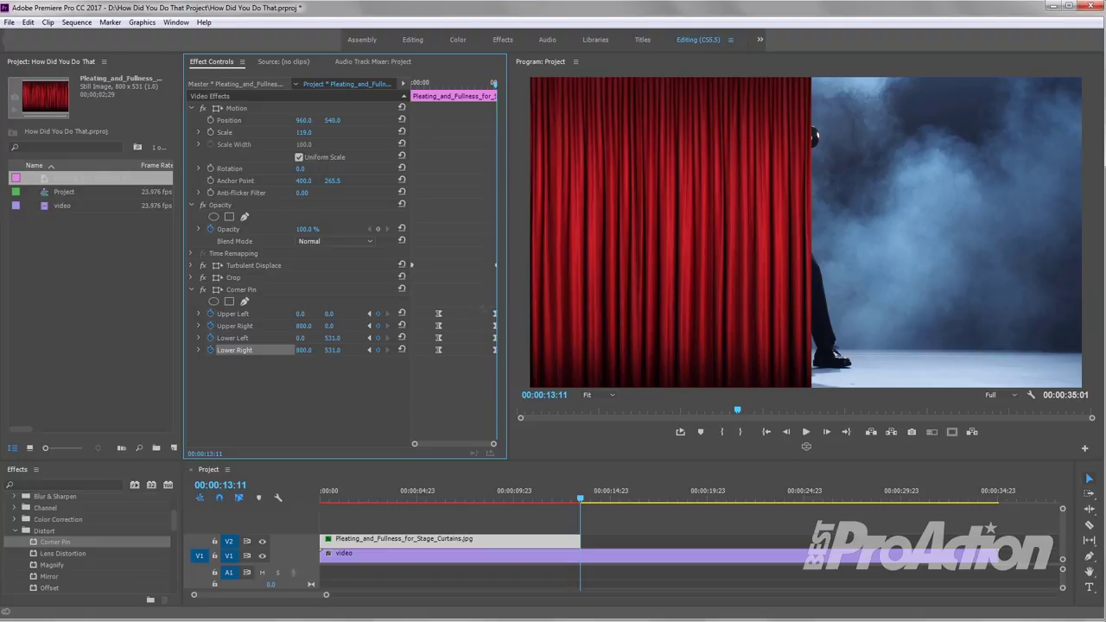
pyautogui.moveTo(496, 329); pyautogui.dragTo(480, 329)
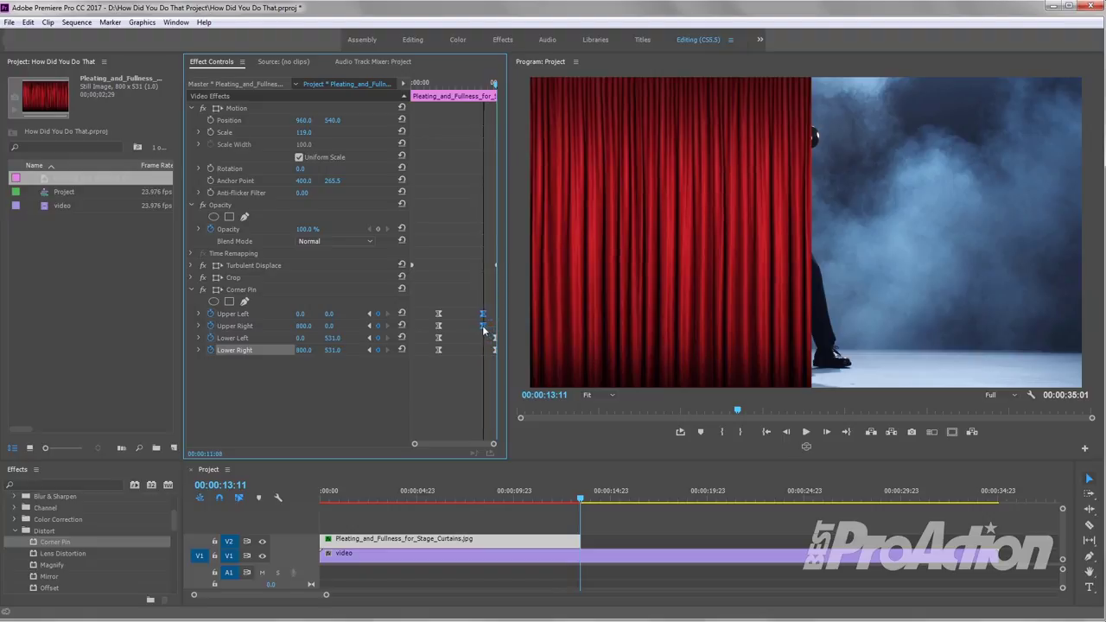
# At the 00:00:10:19 keyframe, pull the upper corners left (Upper Left -107, Upper Right 86)
pyautogui.click(369, 326)
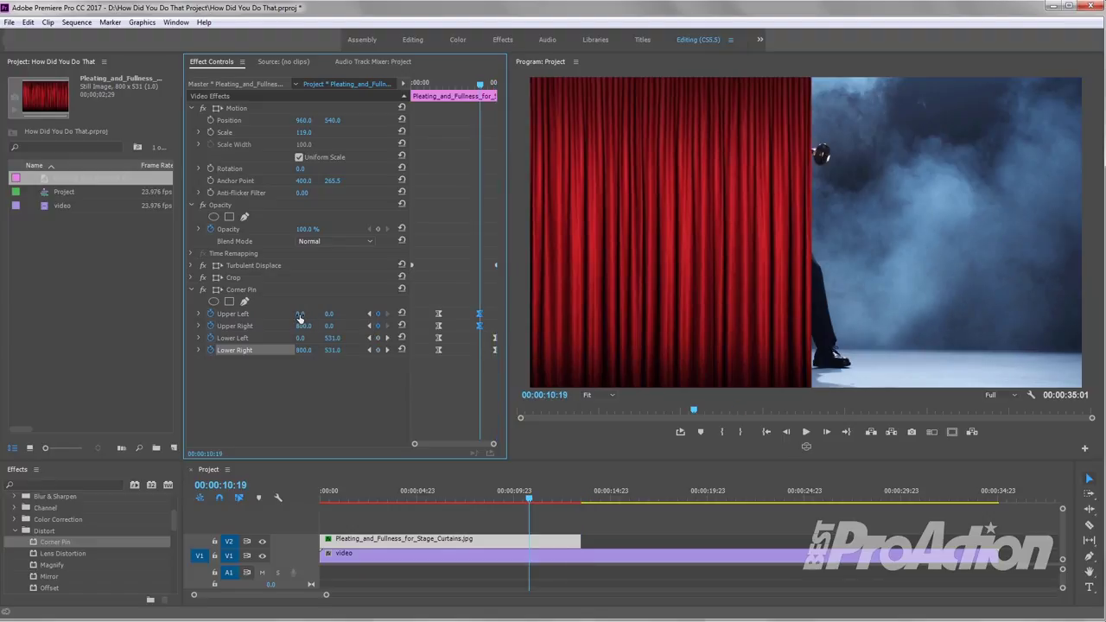
pyautogui.moveTo(300, 316); pyautogui.dragTo(206, 314)
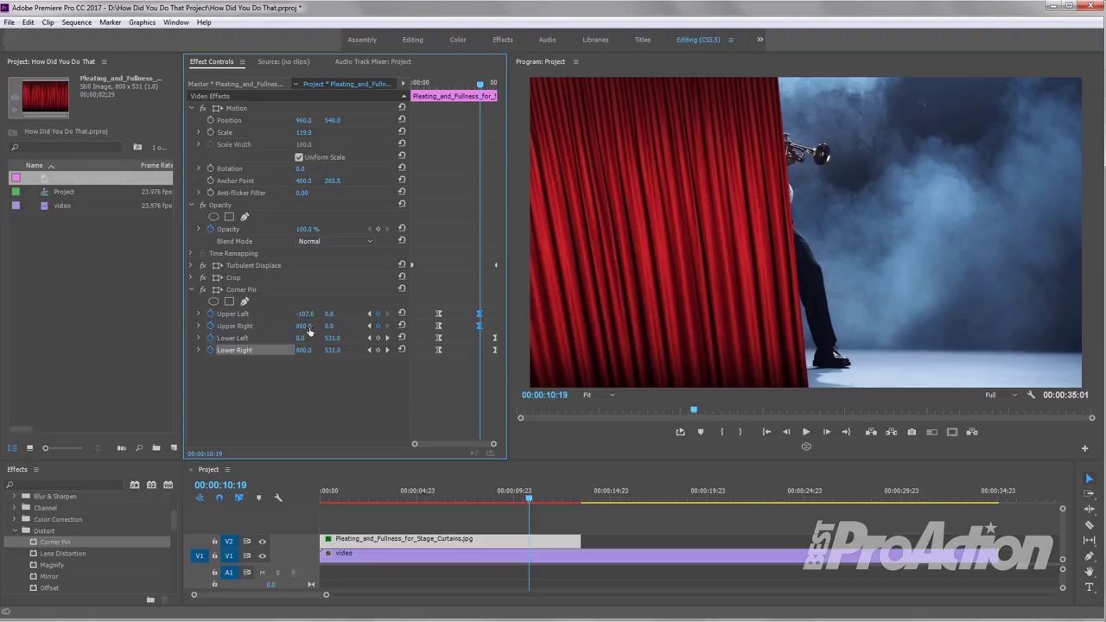
pyautogui.moveTo(310, 331); pyautogui.dragTo(156, 331)
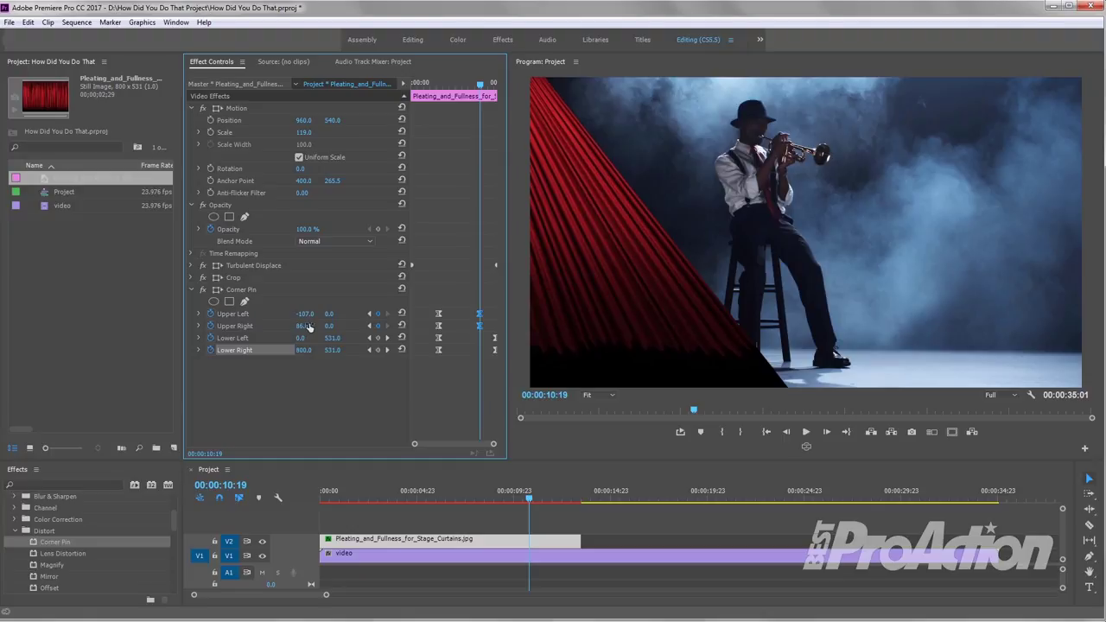
# At the 00:00:13:11 keyframe, pull the lower corners left until the curtain vanishes, then preview the sweep
pyautogui.click(388, 340)
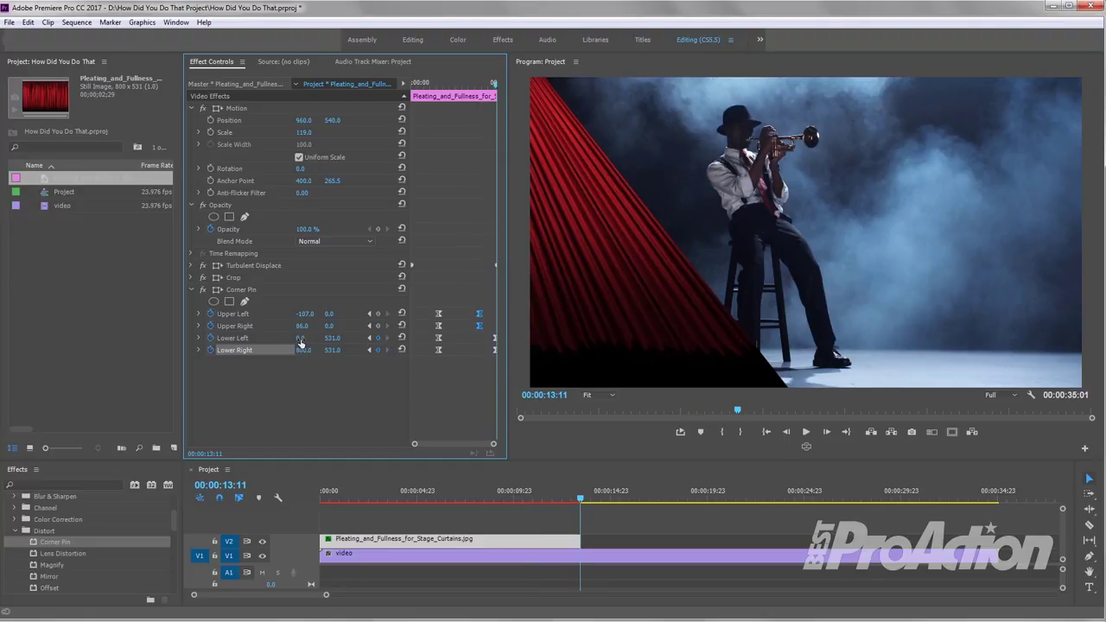
pyautogui.moveTo(298, 339); pyautogui.dragTo(206, 339)
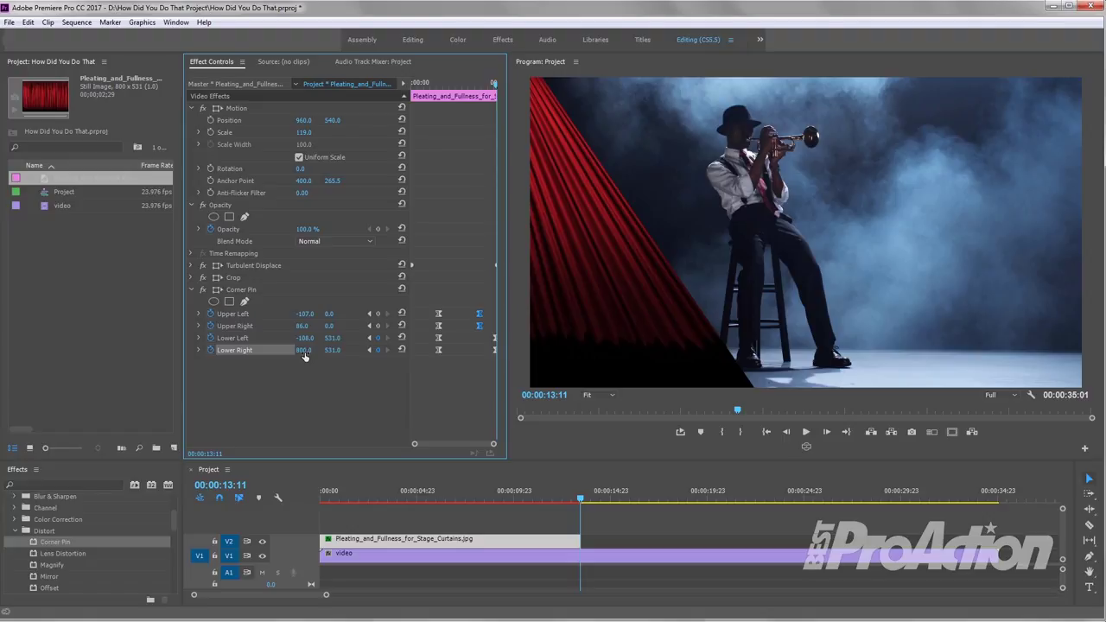
pyautogui.moveTo(303, 350); pyautogui.dragTo(52, 350)
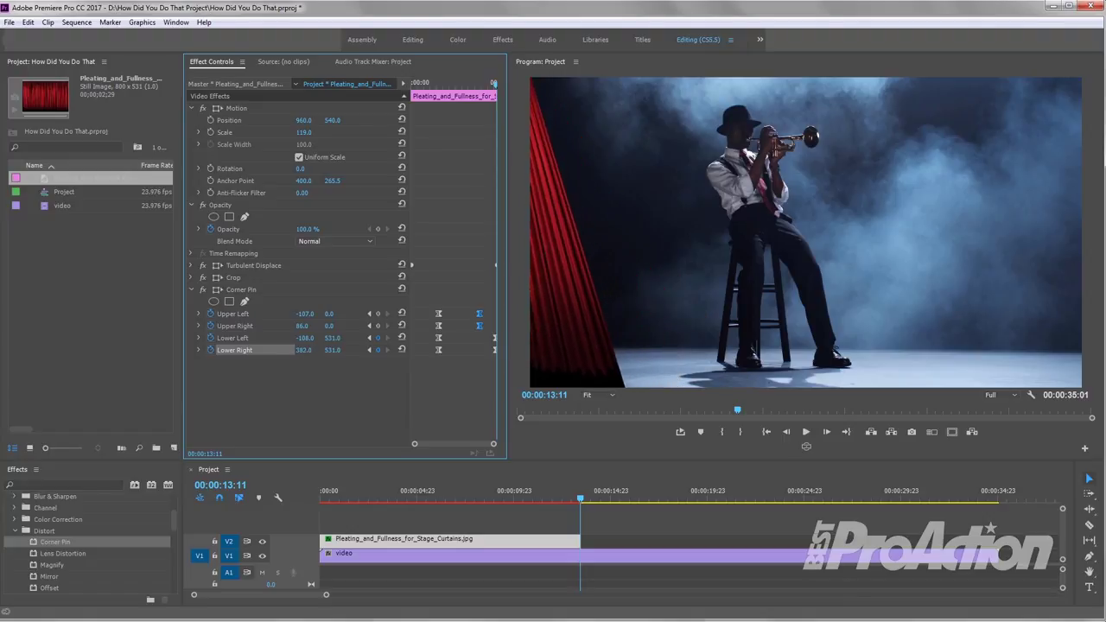
pyautogui.moveTo(303, 350); pyautogui.dragTo(238, 350)
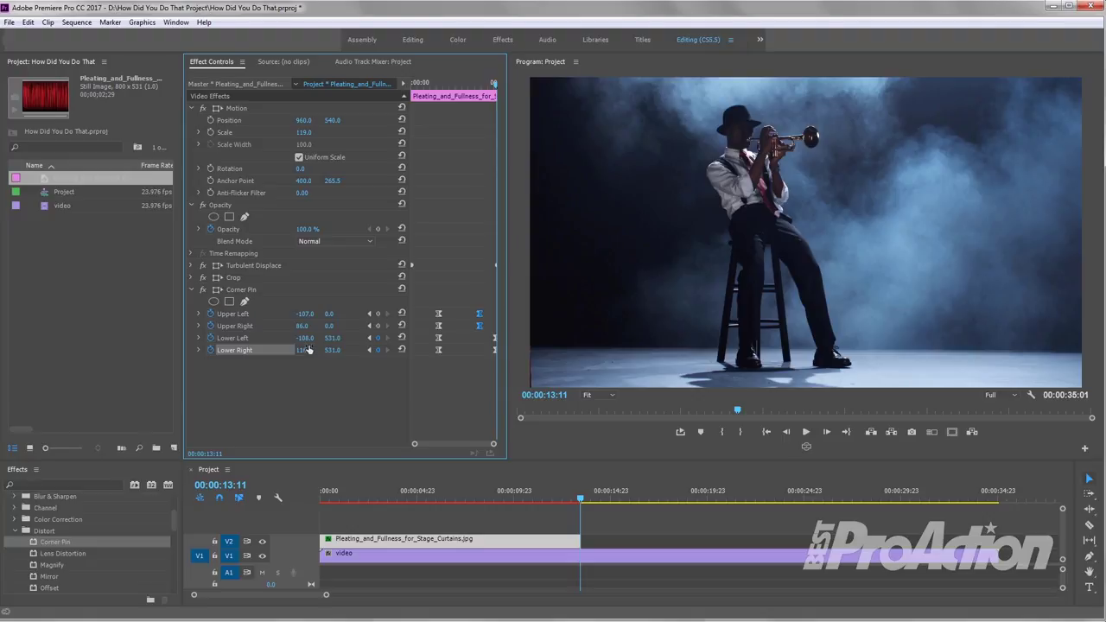
pyautogui.moveTo(577, 497); pyautogui.dragTo(406, 494)
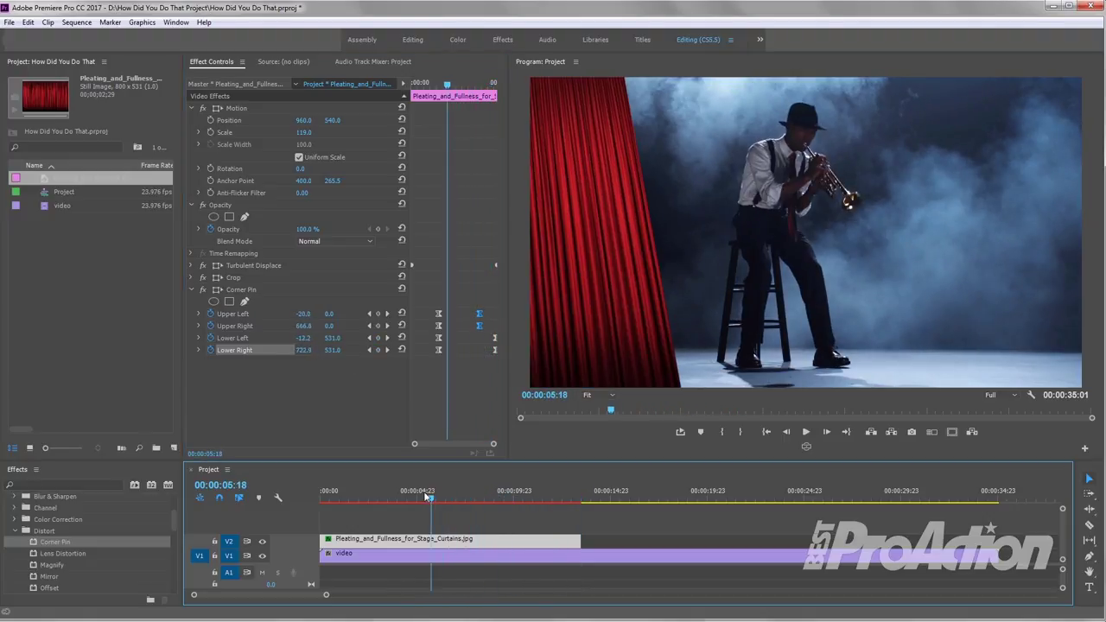
pyautogui.moveTo(406, 494)
pyautogui.mouseDown()
pyautogui.moveTo(381, 494)
pyautogui.moveTo(538, 493)
pyautogui.mouseUp()
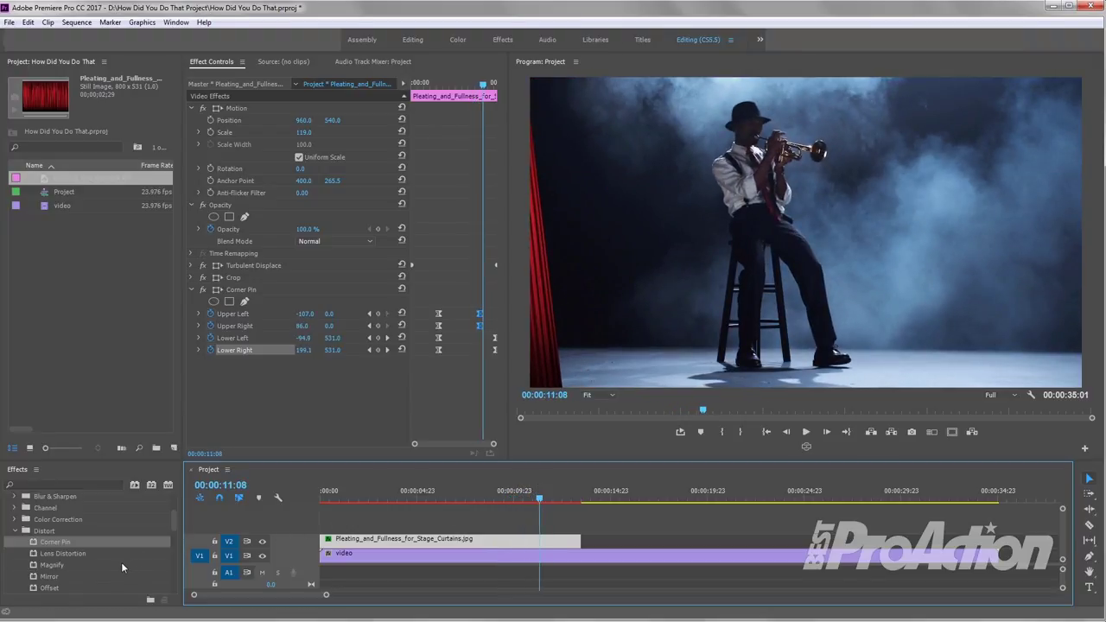
# Apply the Spherize effect to the curtain clip
pyautogui.scroll(-2, 115, 557)
pyautogui.scroll(-2, 115, 559)
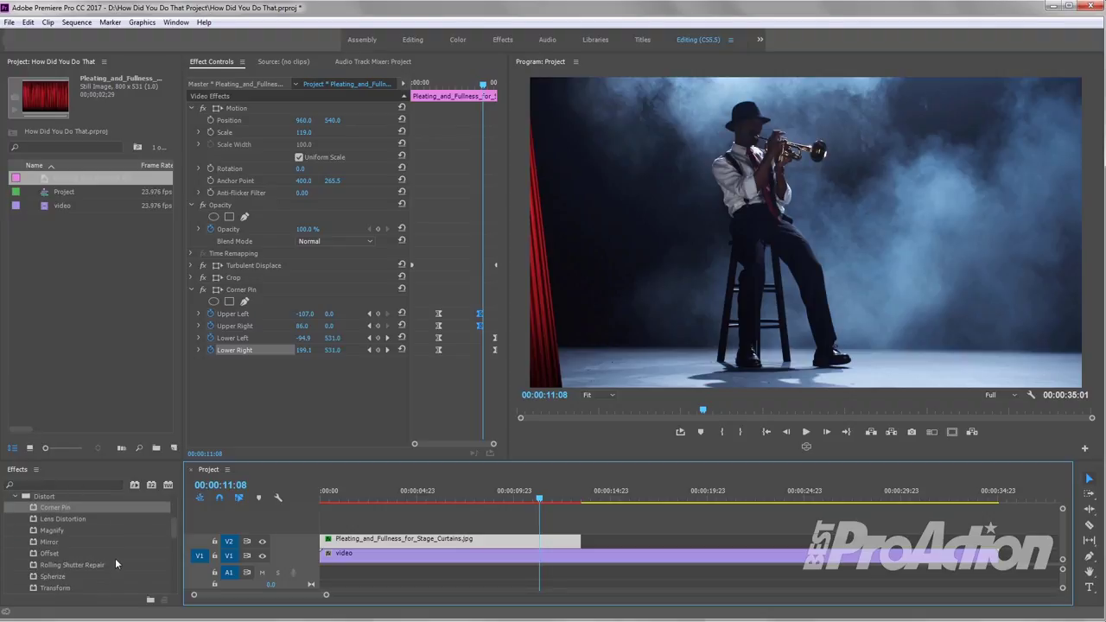
pyautogui.scroll(-2, 115, 558)
pyautogui.moveTo(54, 542); pyautogui.dragTo(343, 404)
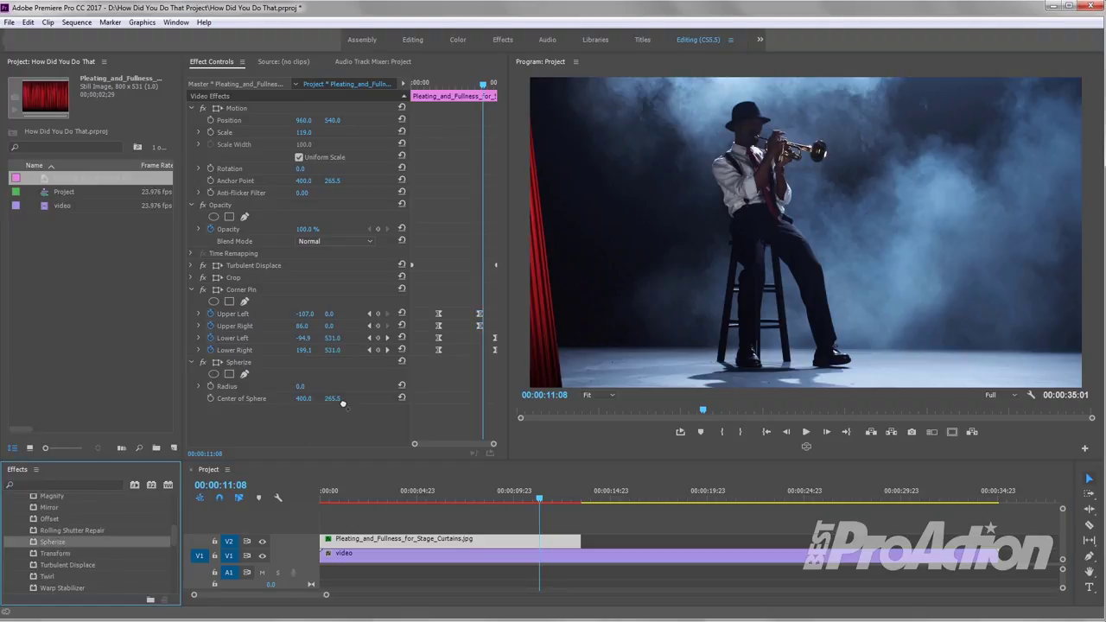
# Set the Spherize Radius to 982 and start keyframing Center of Sphere at 00:00:04:11
pyautogui.click(370, 350)
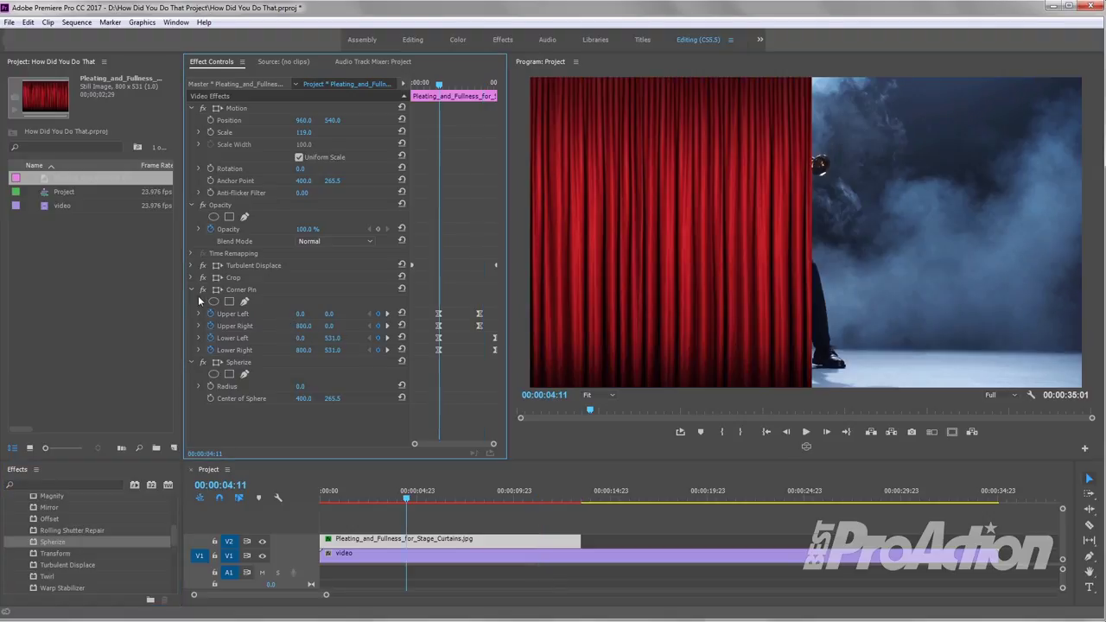
pyautogui.click(191, 290)
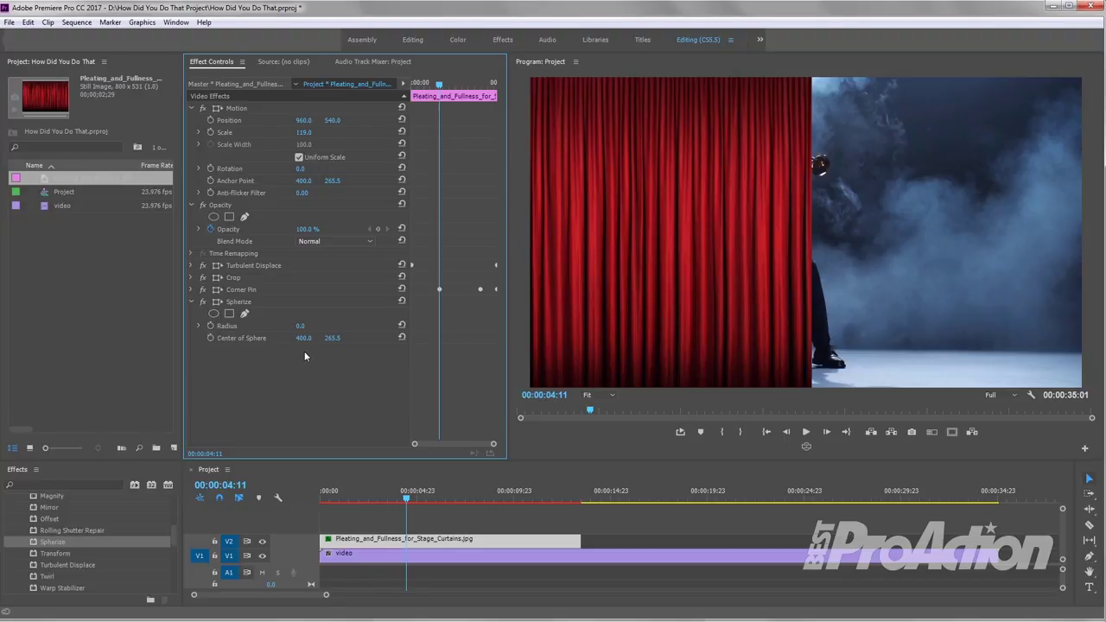
pyautogui.moveTo(303, 326); pyautogui.dragTo(449, 326)
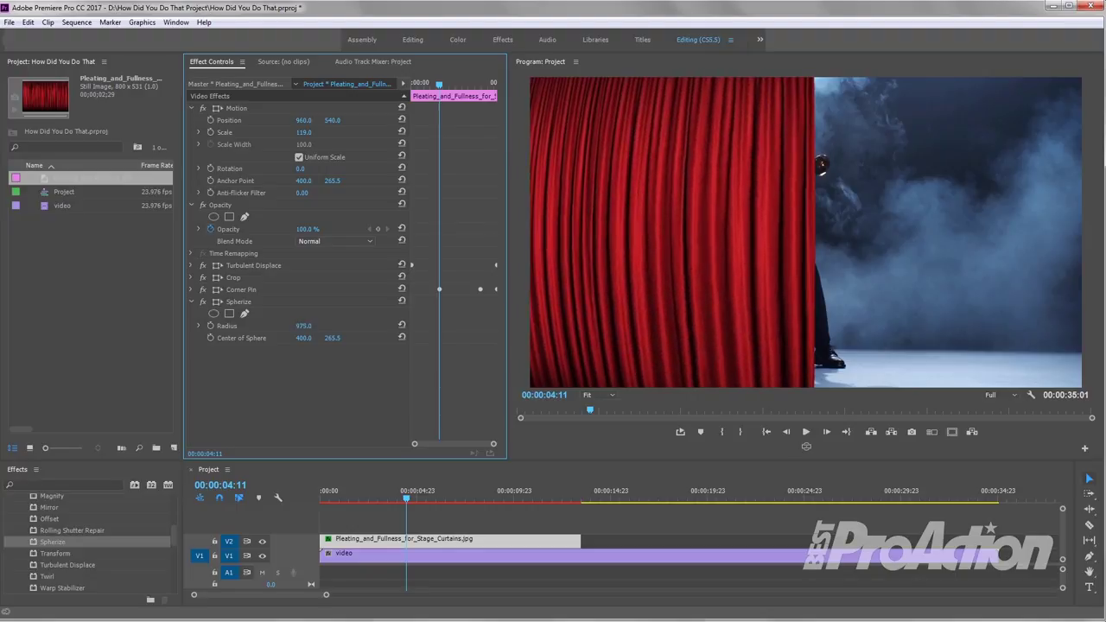
pyautogui.moveTo(450, 326); pyautogui.dragTo(296, 354)
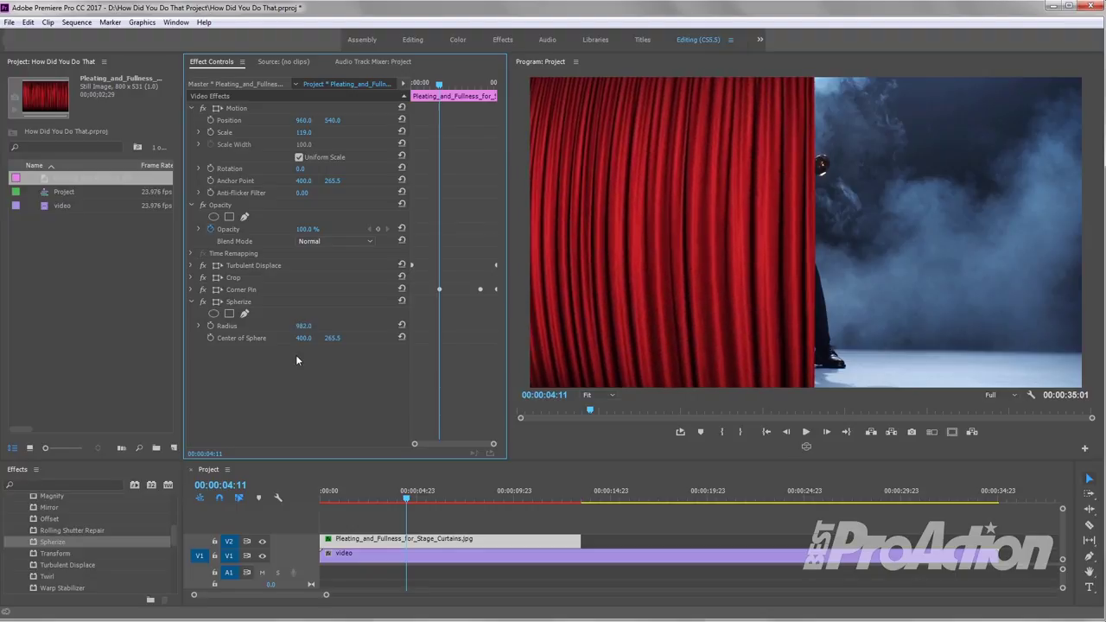
pyautogui.click(210, 338)
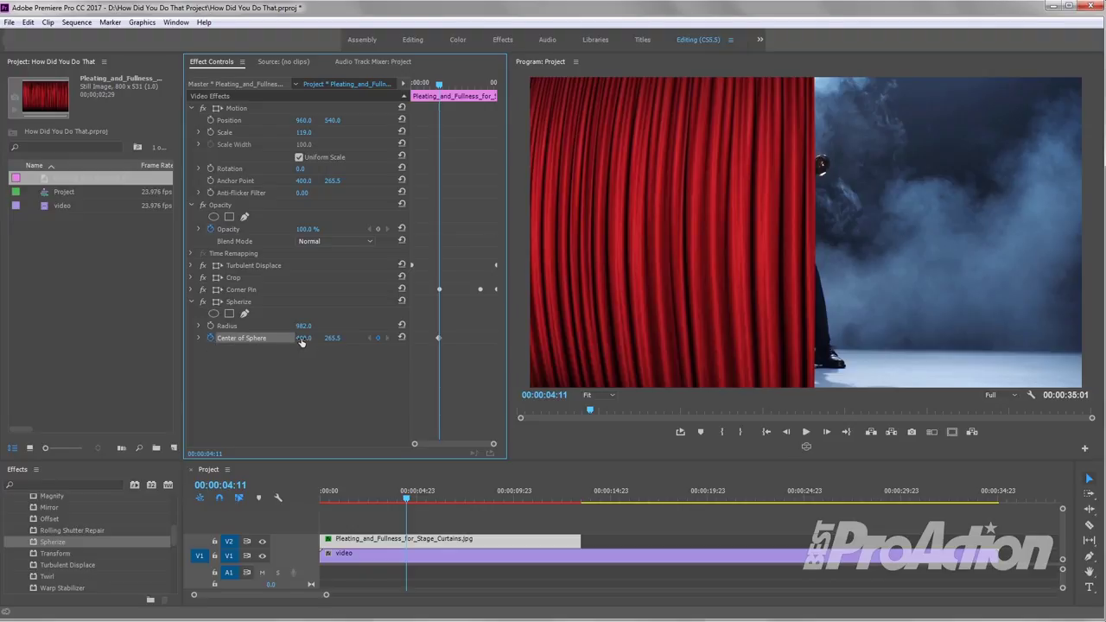
# Keyframe Center of Sphere X from 1099 to 280 at the clip end, 00:00:13:11, then preview
pyautogui.moveTo(303, 337); pyautogui.dragTo(484, 338)
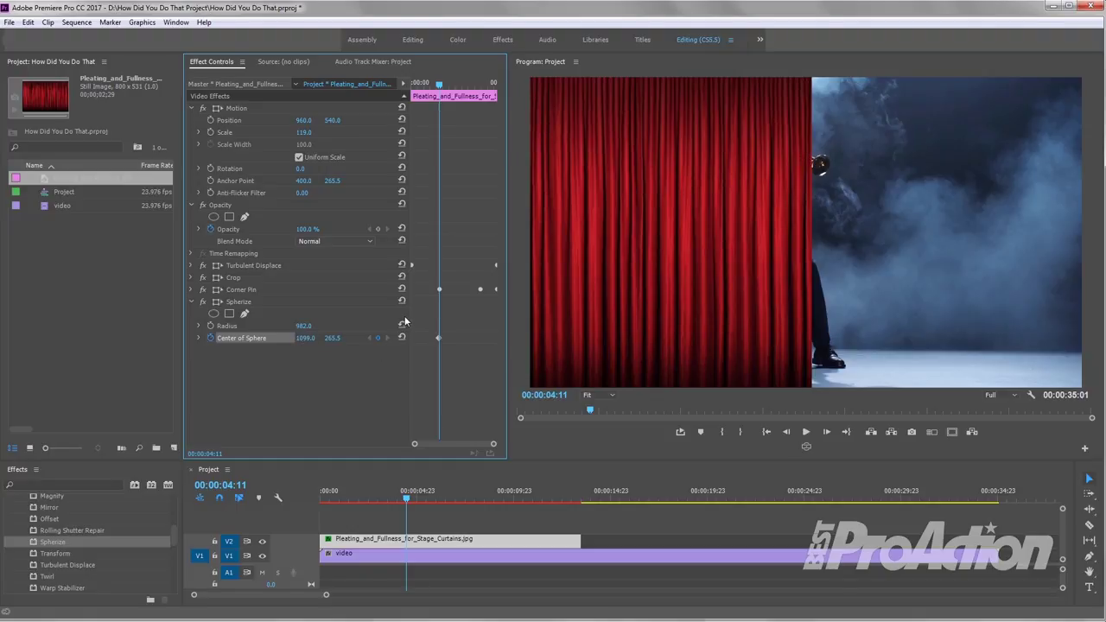
pyautogui.press('Down')
pyautogui.press('Left')
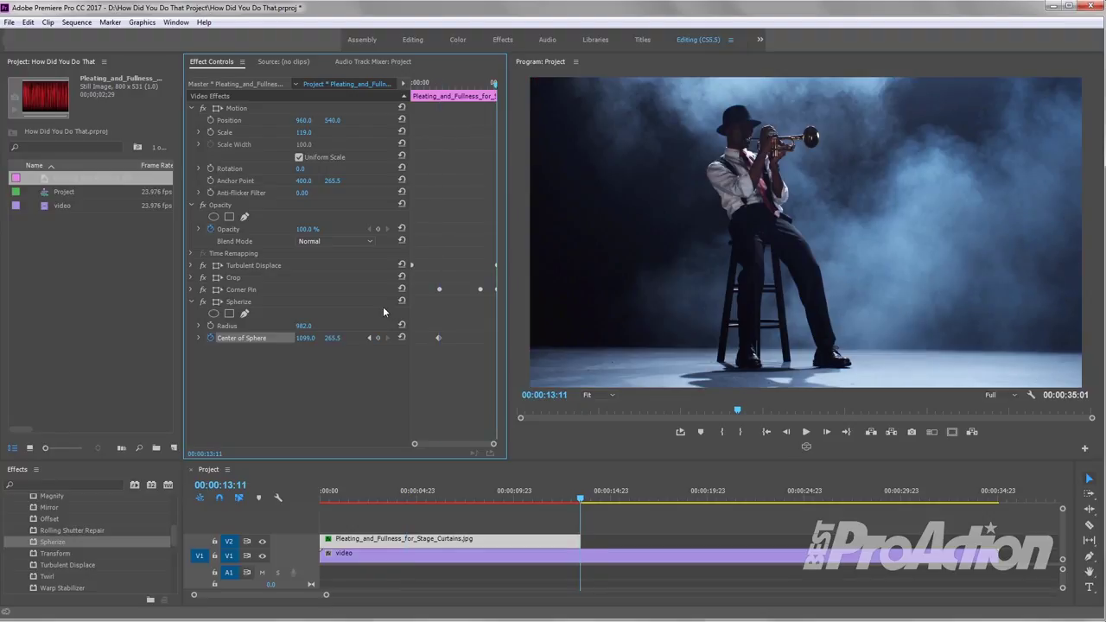
pyautogui.click(377, 338)
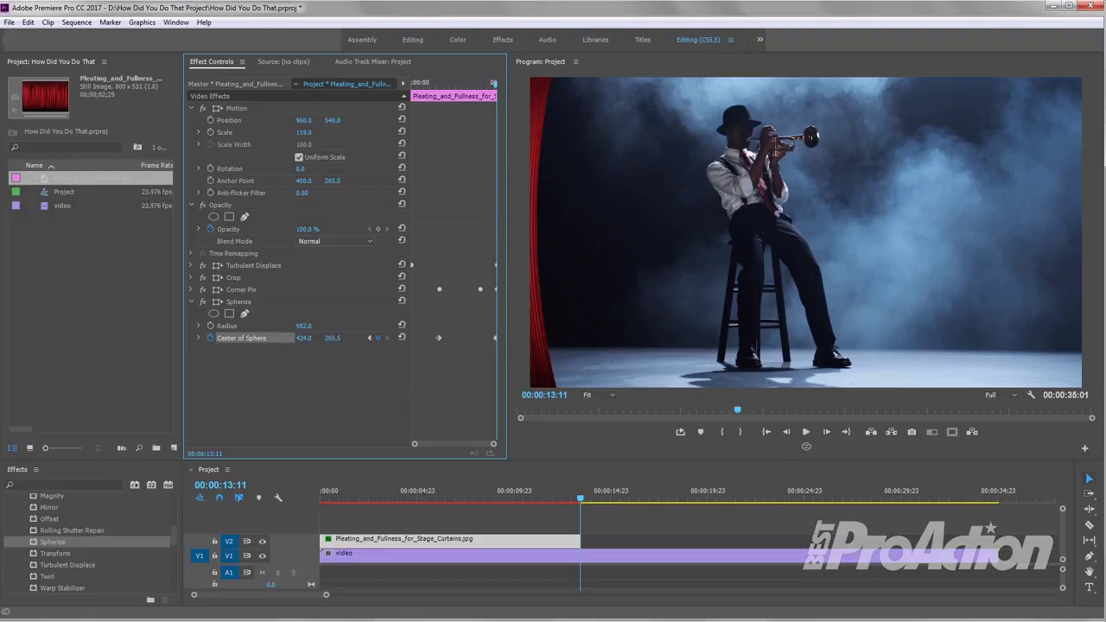
pyautogui.moveTo(304, 338); pyautogui.dragTo(268, 338)
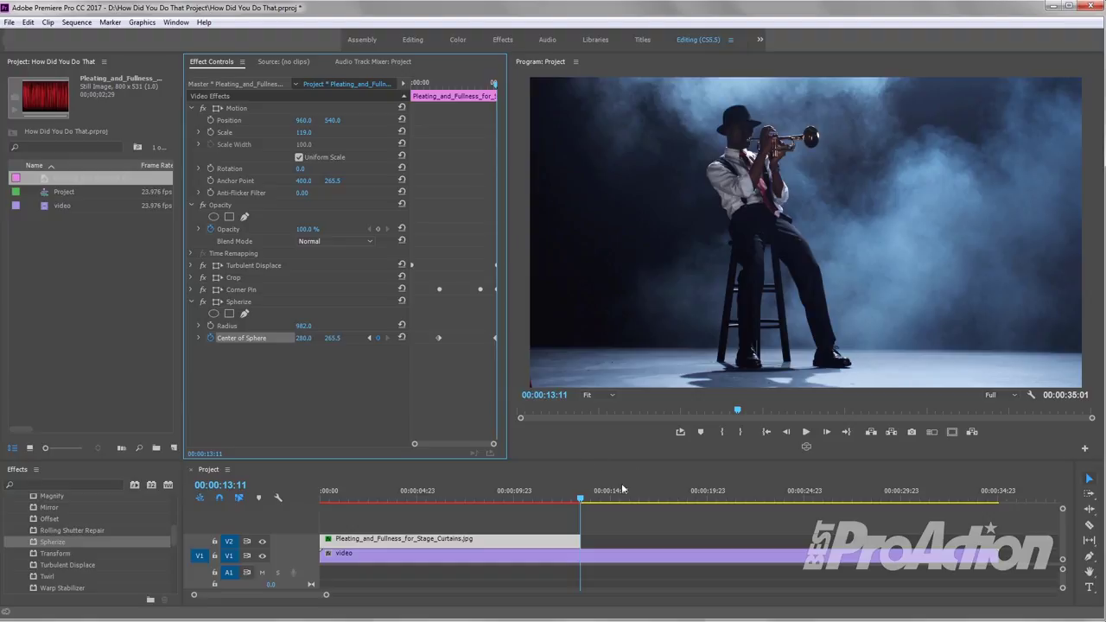
pyautogui.moveTo(581, 500); pyautogui.dragTo(403, 499)
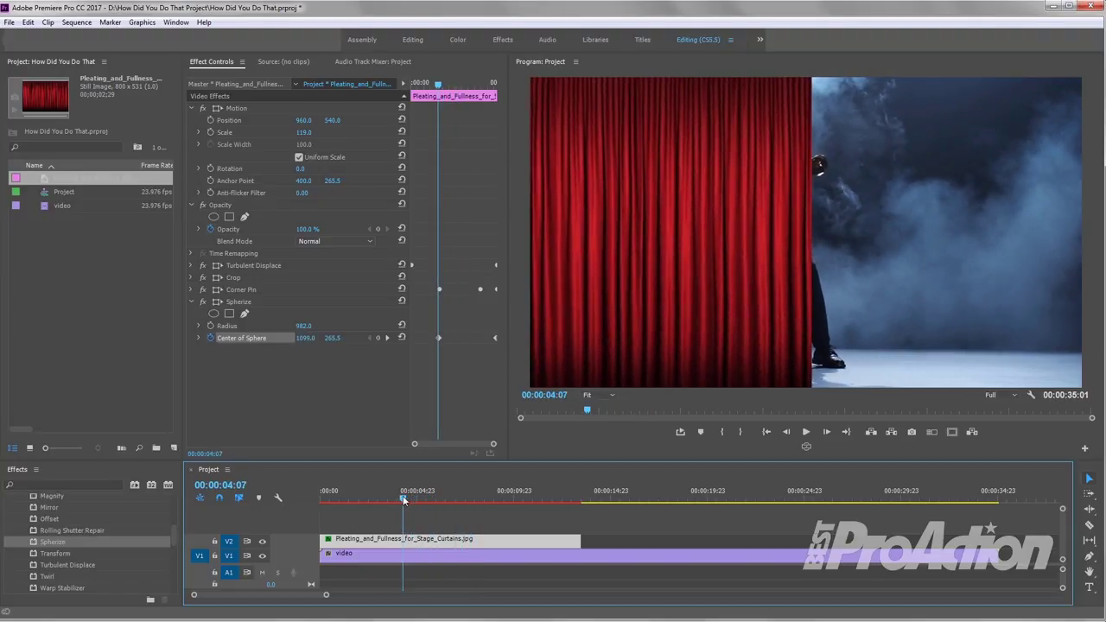
# Give the Center of Sphere keyframes Ease In and Ease Out, and shift the first one earlier to about 00:00:02:14
pyautogui.click(386, 338)
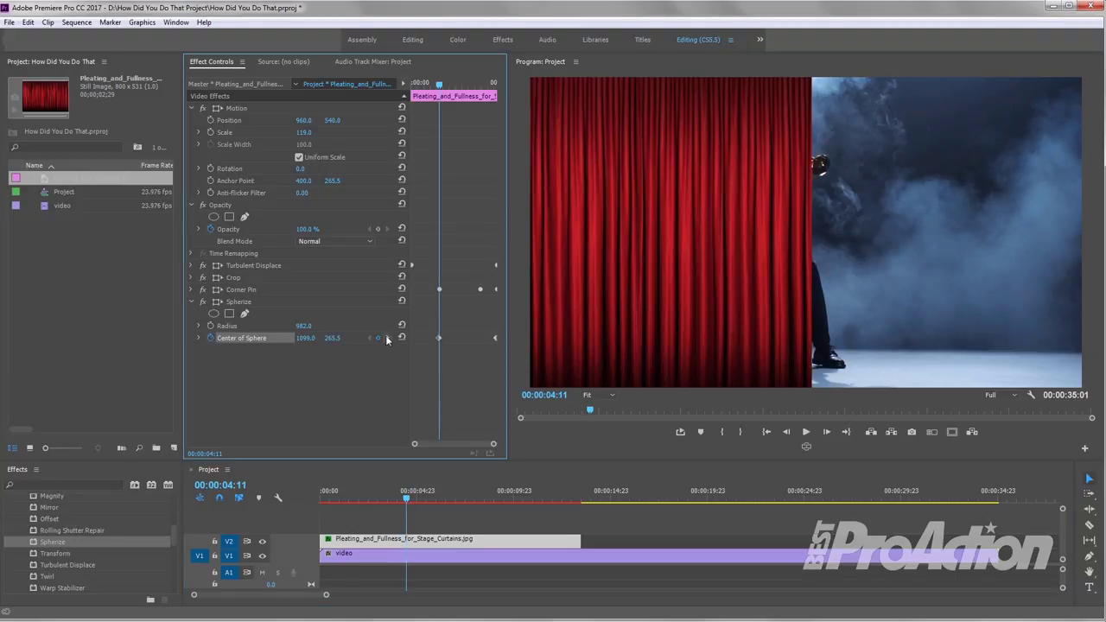
pyautogui.rightClick(440, 337)
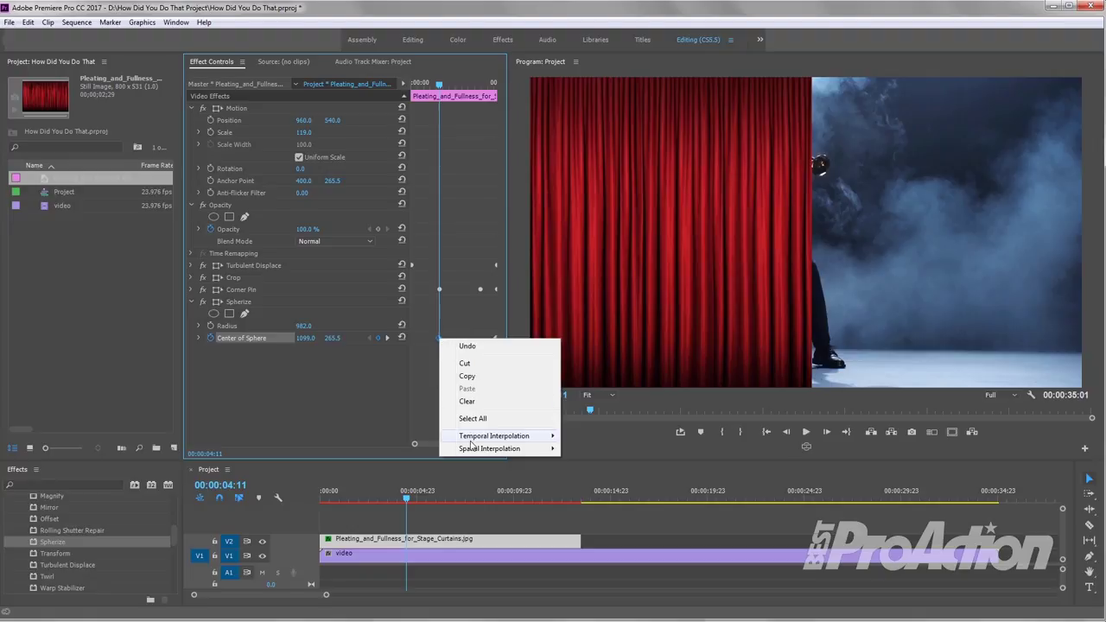
pyautogui.moveTo(490, 441)
pyautogui.click(587, 505)
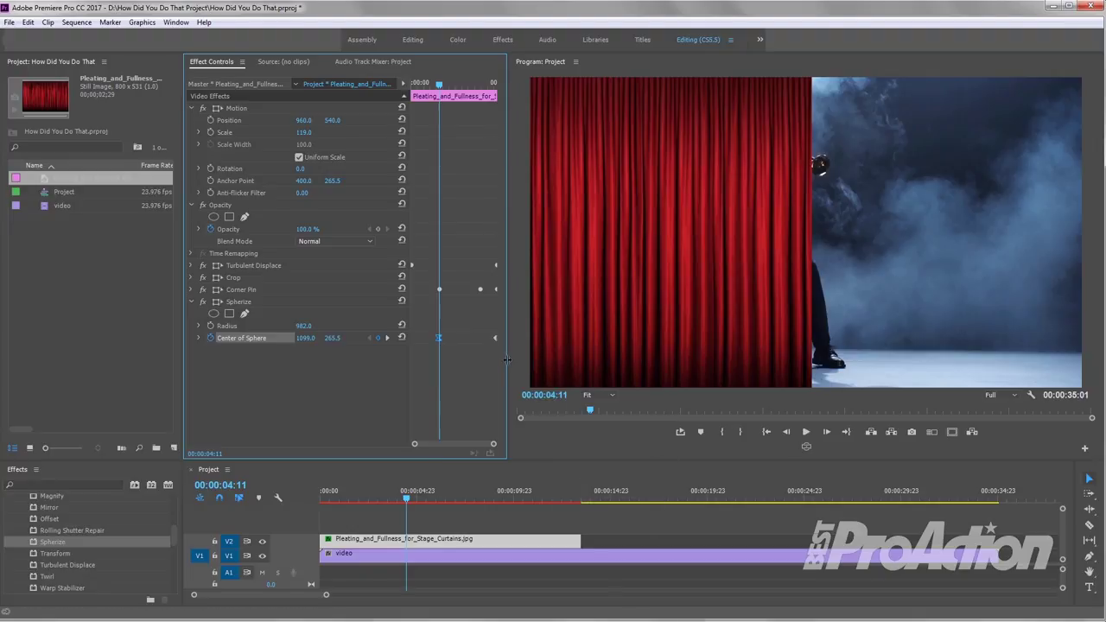
pyautogui.rightClick(495, 339)
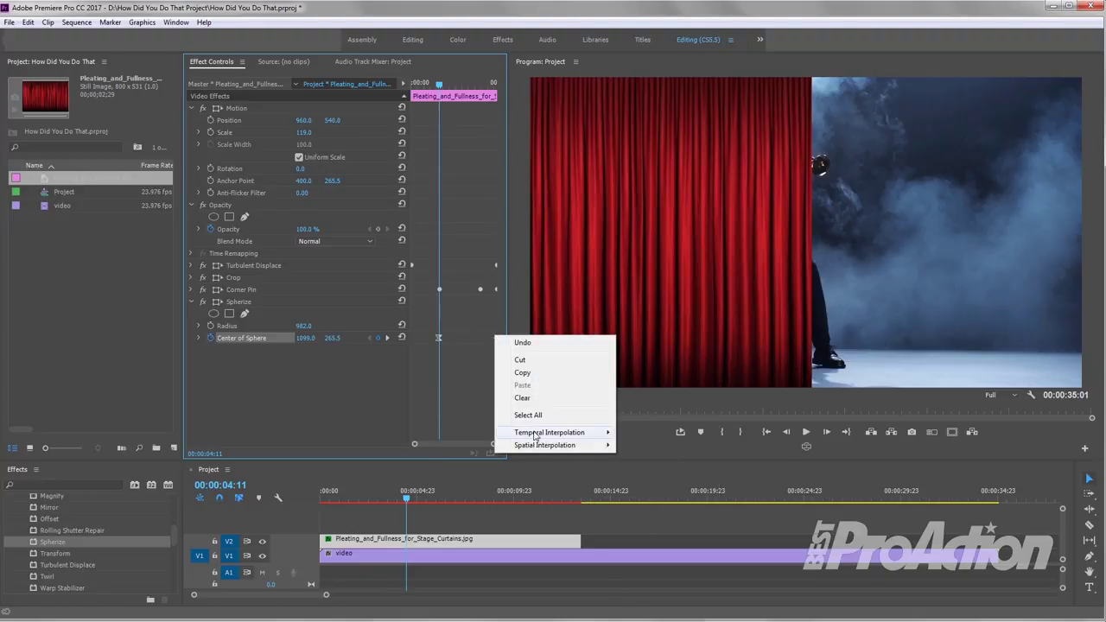
pyautogui.moveTo(560, 438)
pyautogui.click(646, 513)
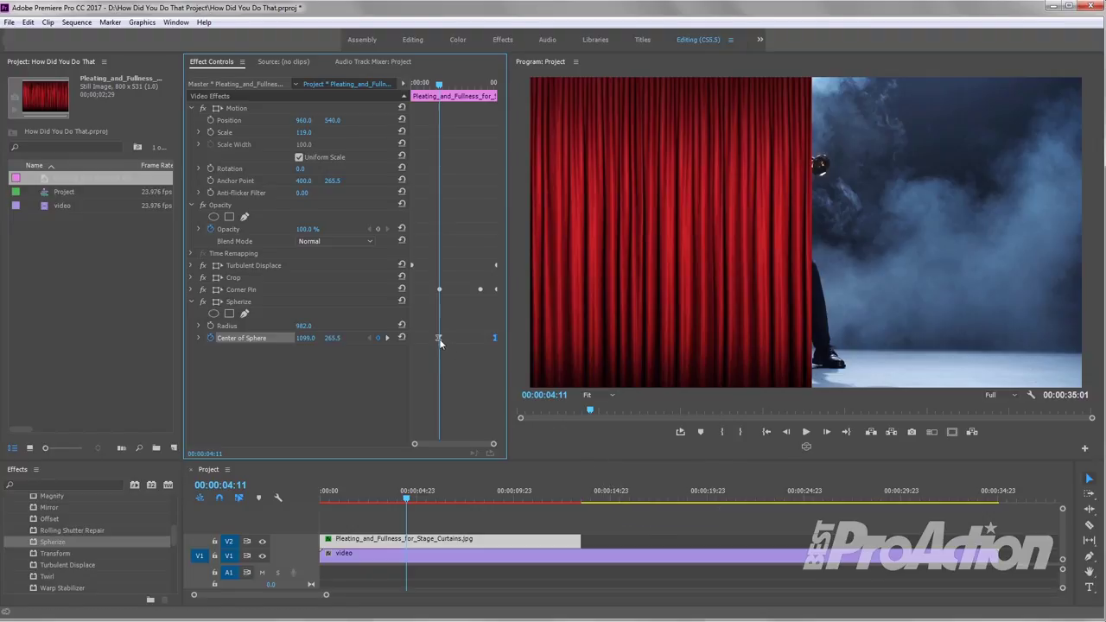
pyautogui.moveTo(439, 343); pyautogui.dragTo(428, 343)
pyautogui.moveTo(406, 500)
pyautogui.mouseDown()
pyautogui.moveTo(397, 499)
pyautogui.moveTo(448, 505)
pyautogui.mouseUp()
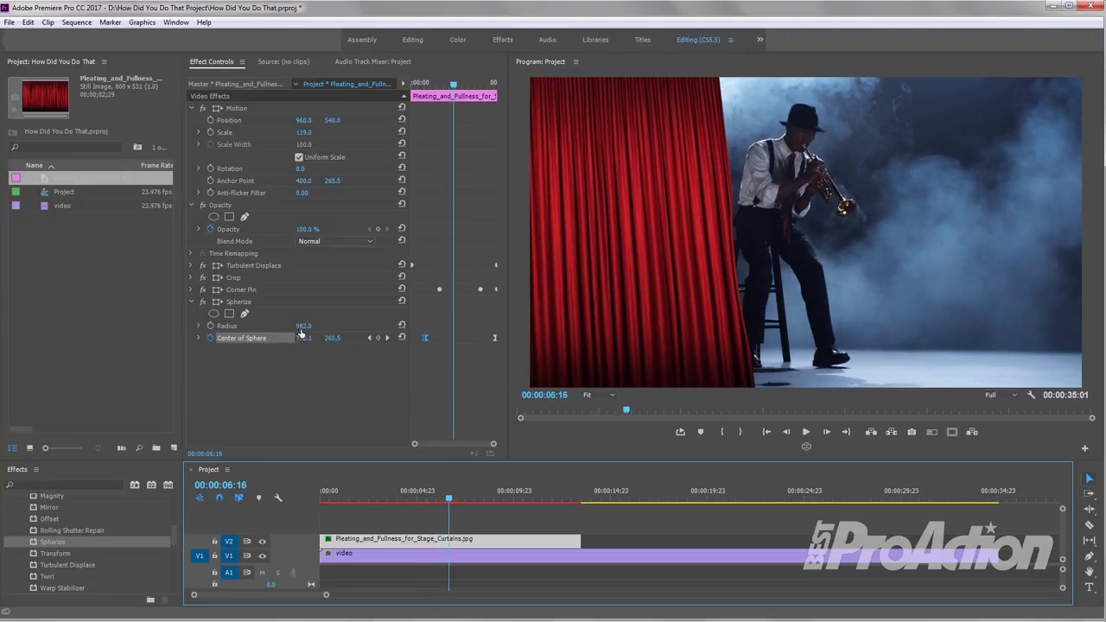
# Raise the Spherize Radius to about 1315 and scrub through the curtain sweep to preview it
pyautogui.moveTo(303, 325); pyautogui.dragTo(366, 325)
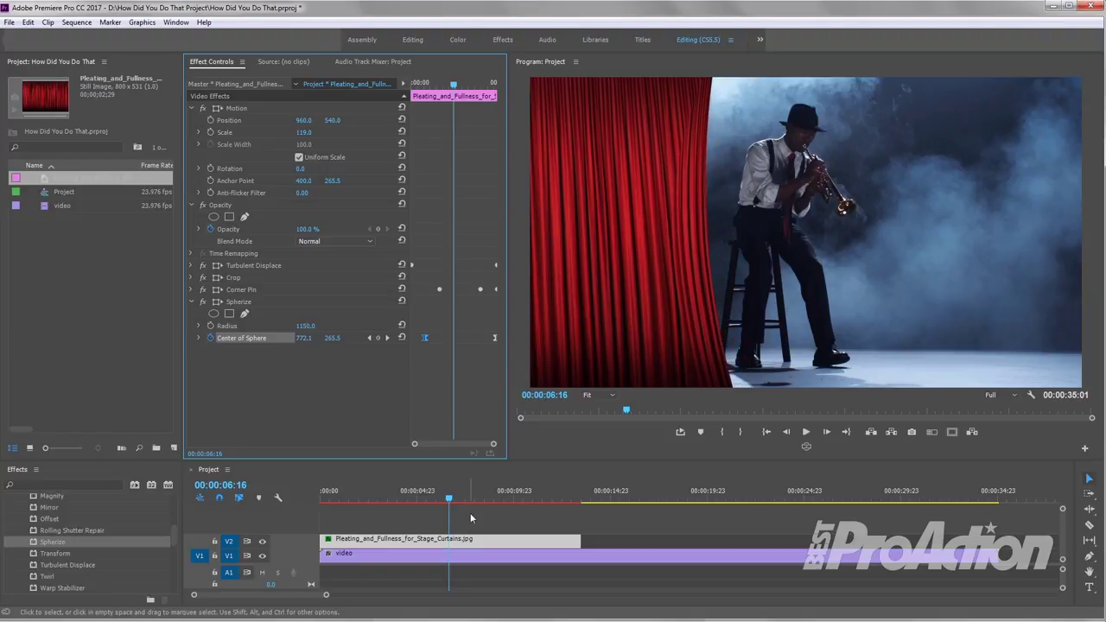
pyautogui.moveTo(448, 499)
pyautogui.mouseDown()
pyautogui.moveTo(534, 508)
pyautogui.moveTo(393, 497)
pyautogui.mouseUp()
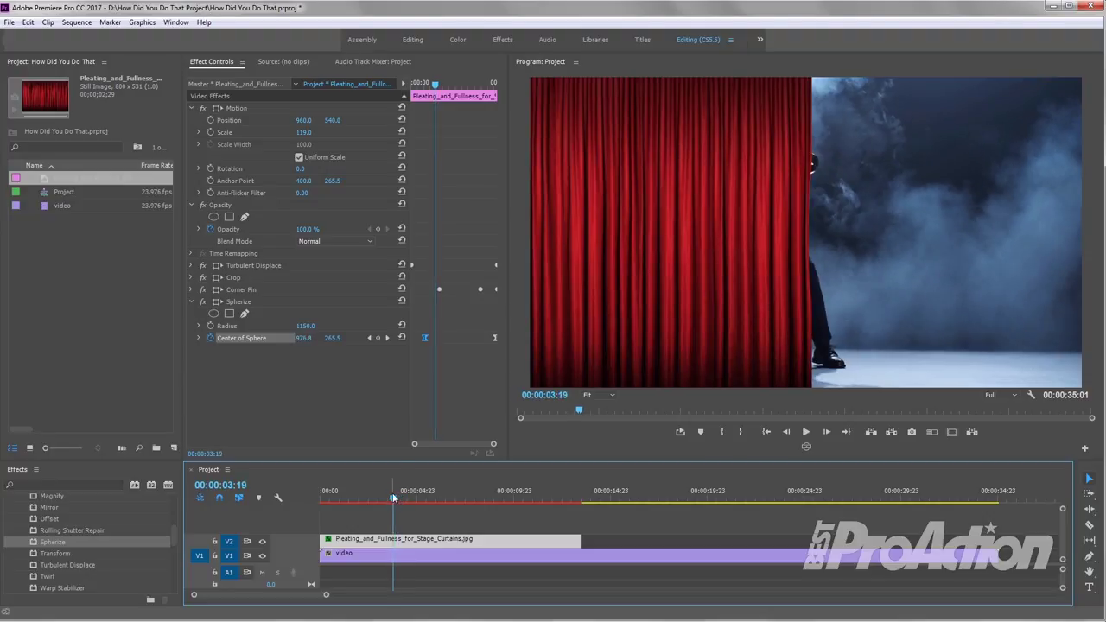
pyautogui.moveTo(298, 326)
pyautogui.mouseDown()
pyautogui.moveTo(349, 326)
pyautogui.moveTo(329, 327)
pyautogui.mouseUp()
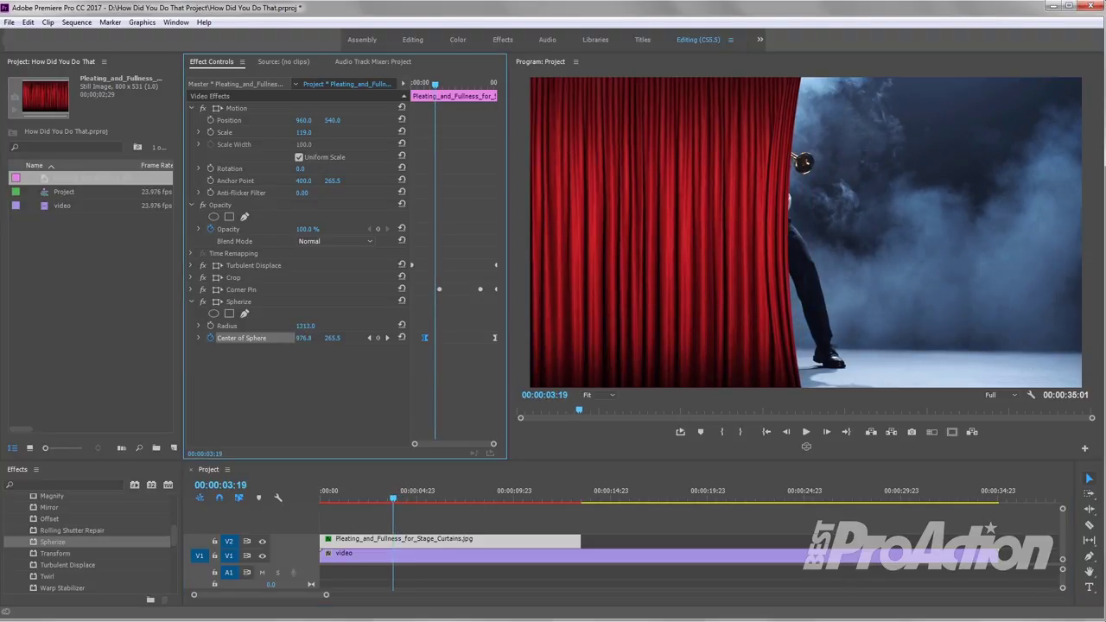
pyautogui.click(370, 339)
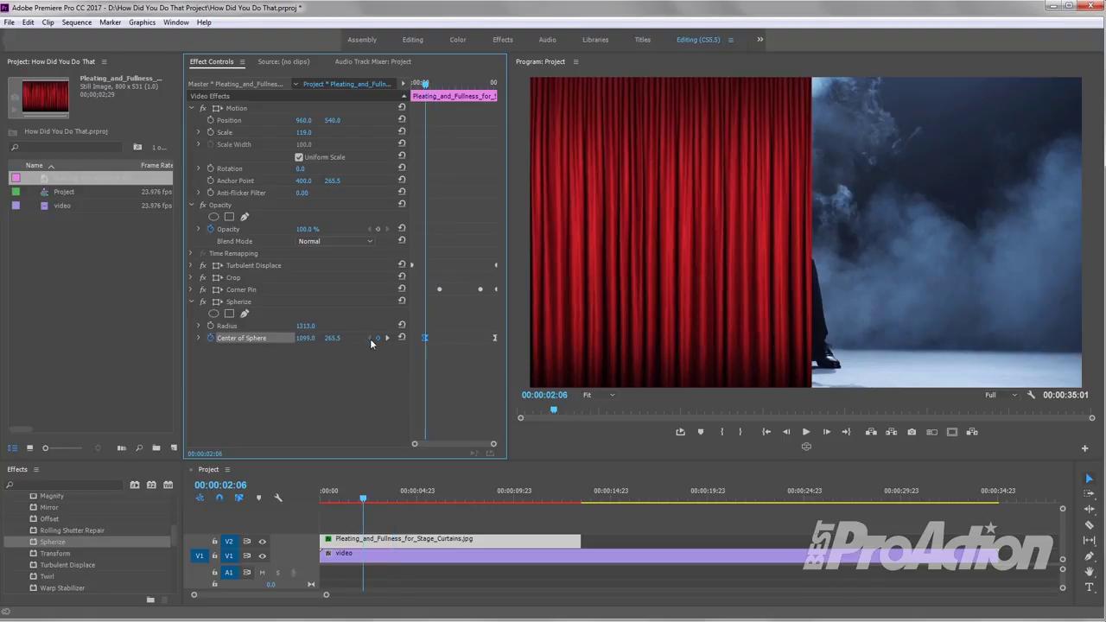
pyautogui.click(366, 500)
pyautogui.moveTo(365, 500); pyautogui.dragTo(568, 507)
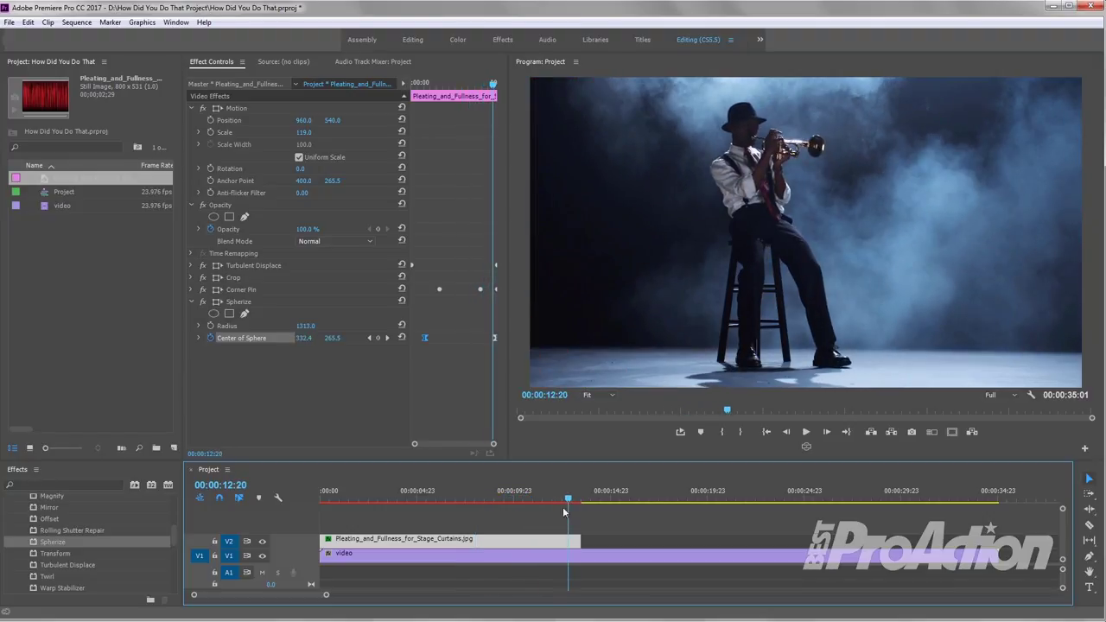
# Nest the V2 curtain clip as Nested Sequence 50 and Alt-drag a copy onto V3
pyautogui.rightClick(491, 540)
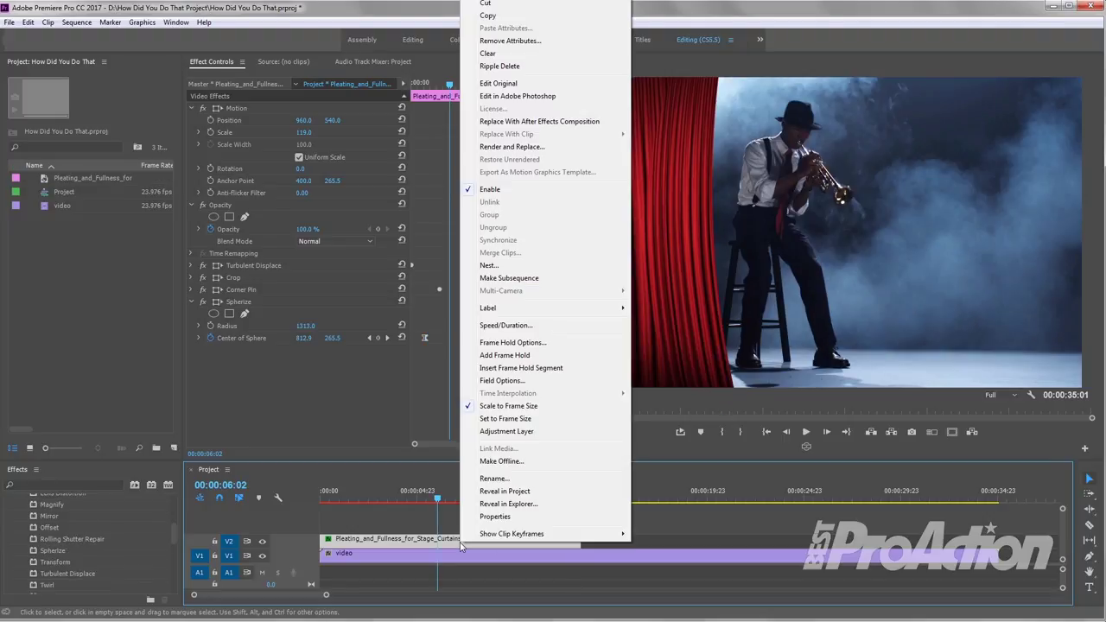
pyautogui.click(491, 269)
pyautogui.click(539, 330)
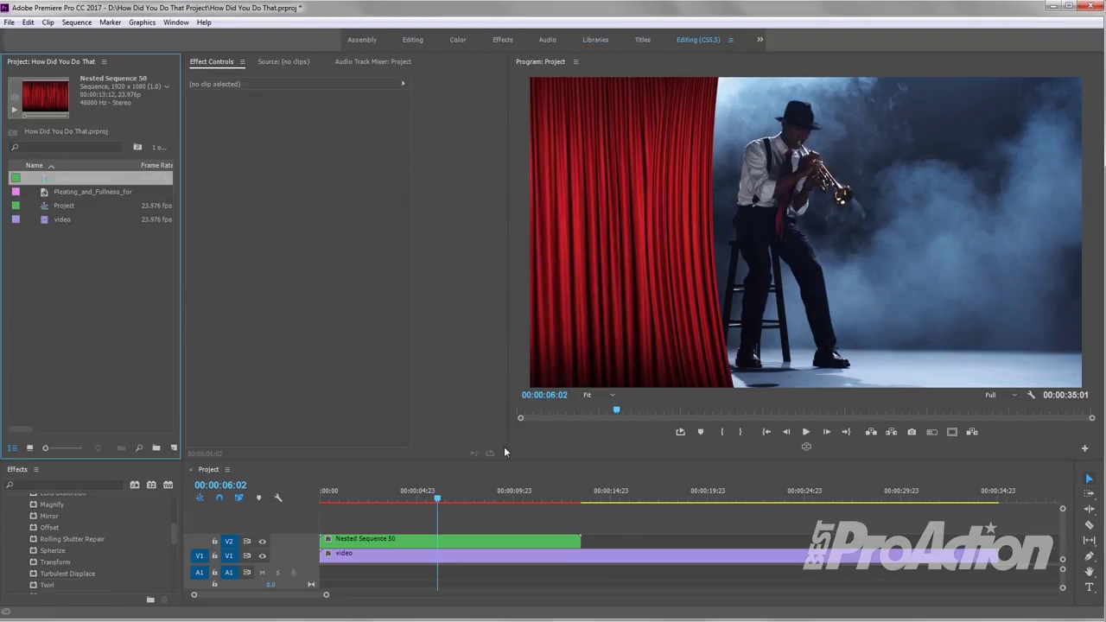
pyautogui.moveTo(471, 545); pyautogui.dragTo(473, 526)
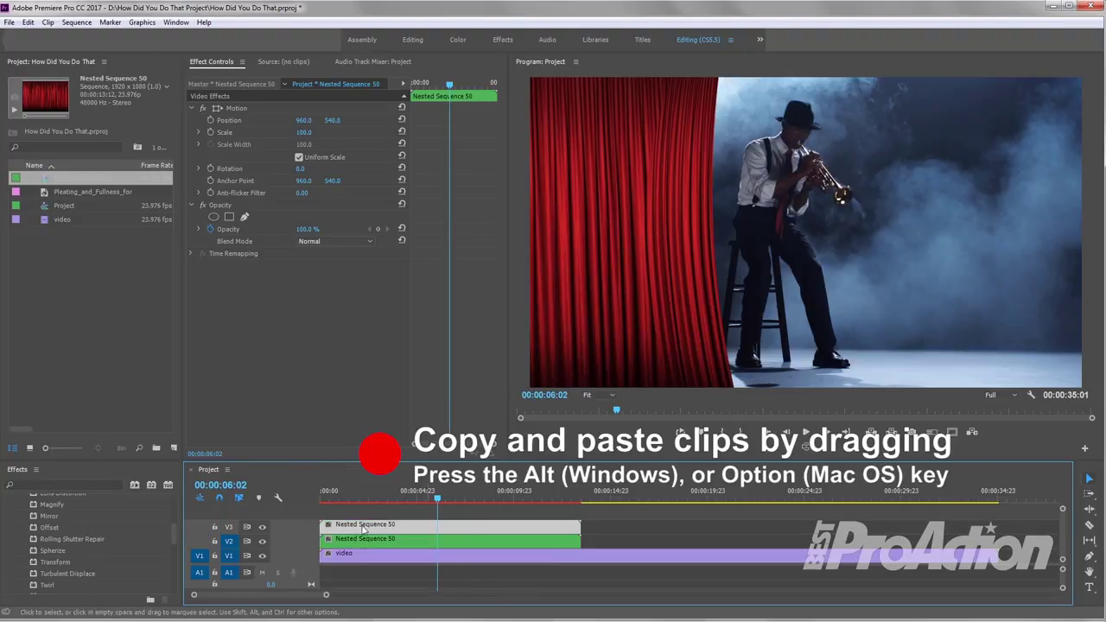
pyautogui.moveTo(176, 529); pyautogui.dragTo(187, 579)
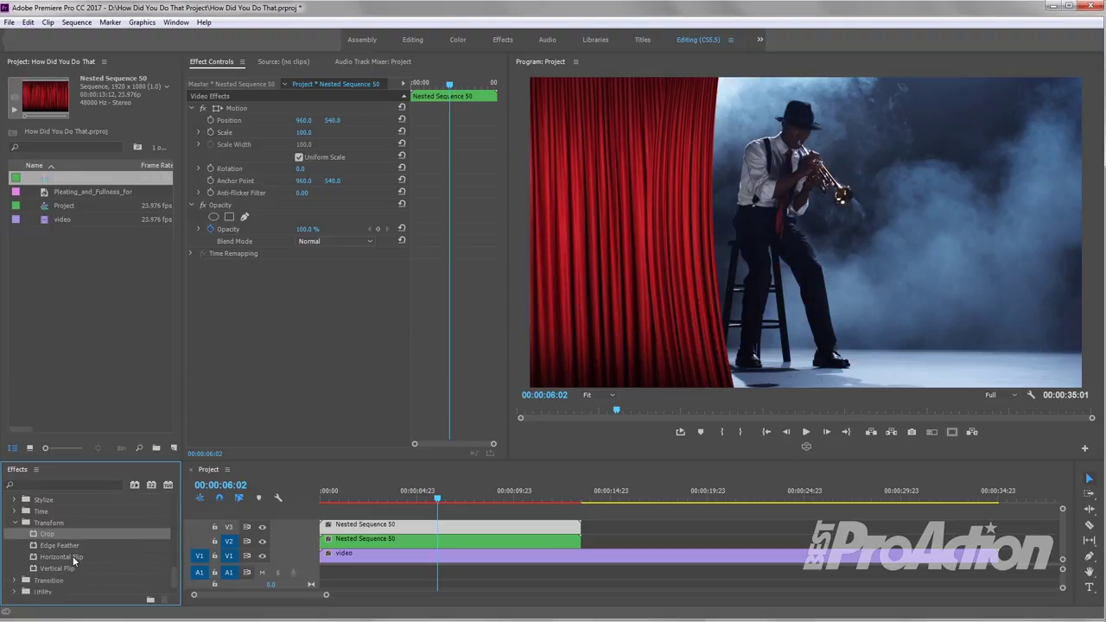
# Apply Horizontal Flip to the V3 curtain copy and render the timeline effects
pyautogui.moveTo(73, 556); pyautogui.dragTo(360, 529)
pyautogui.click(396, 475)
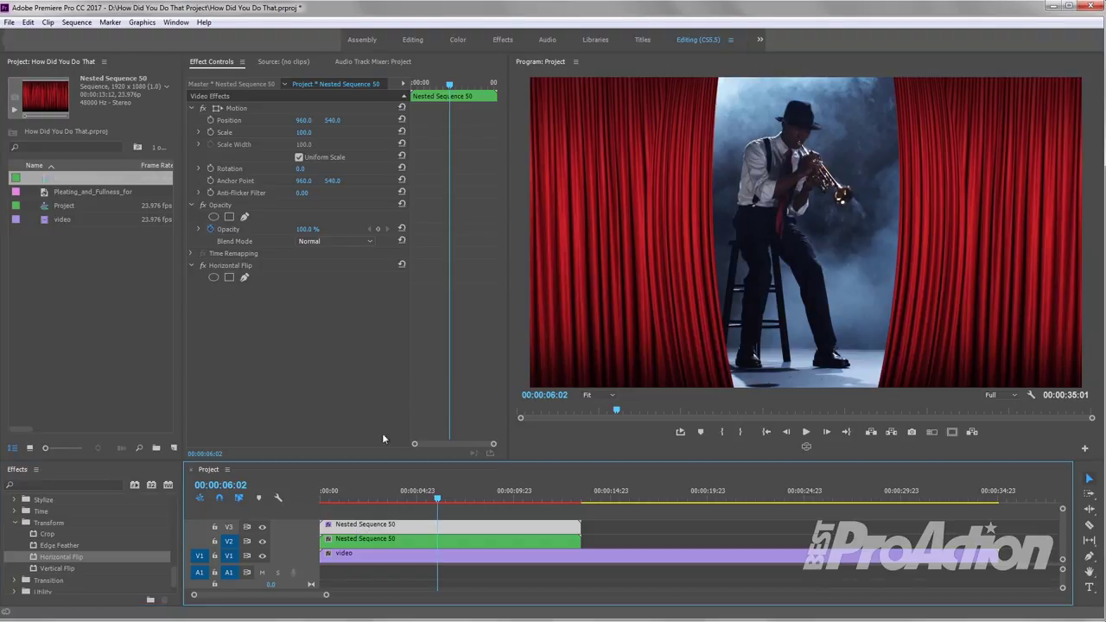
pyautogui.press('Return')
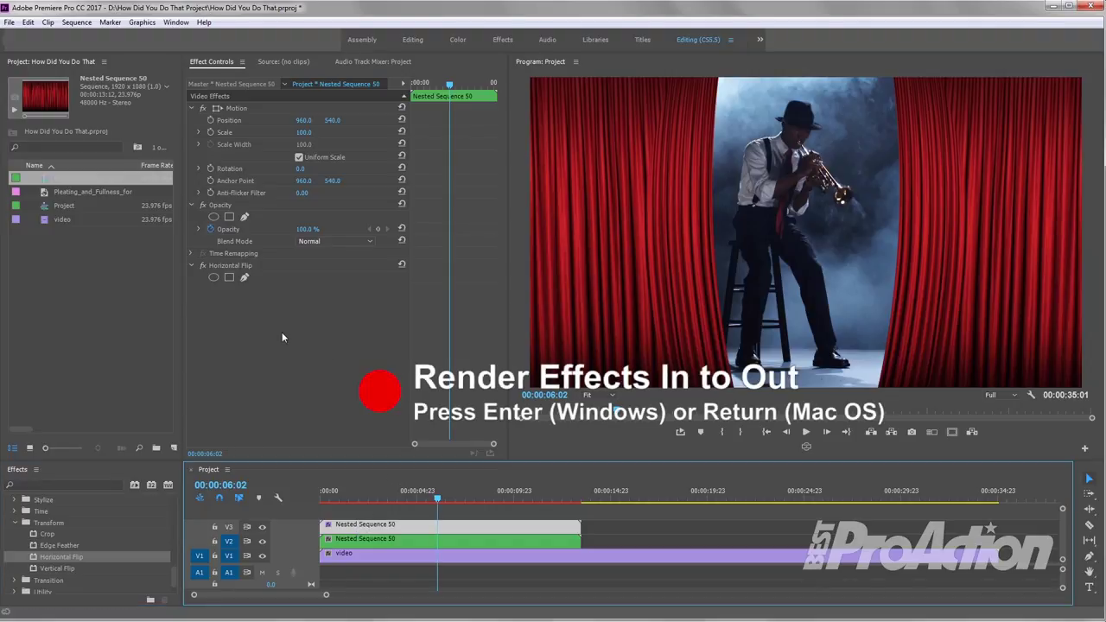